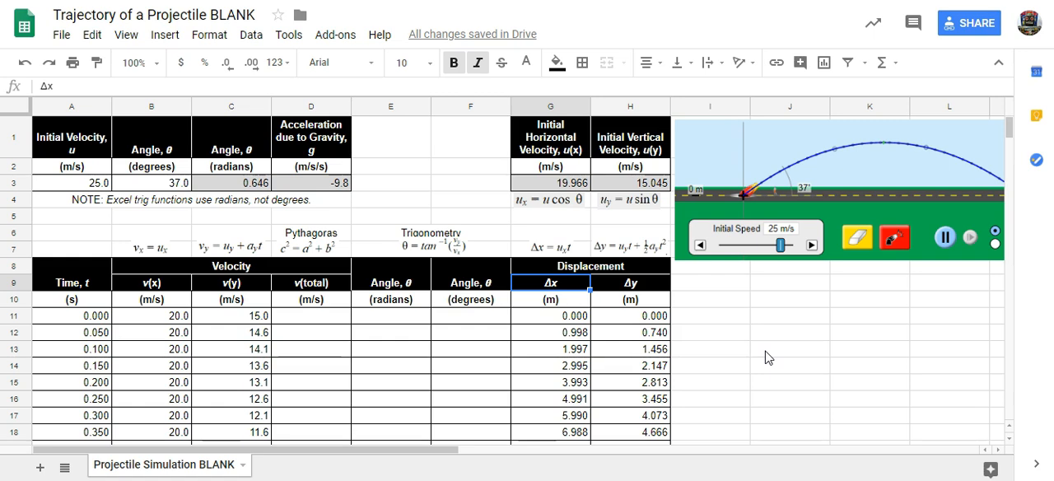
- Insert a chart from the Δx and Δy displacement values in G11:H72
click(641, 288)
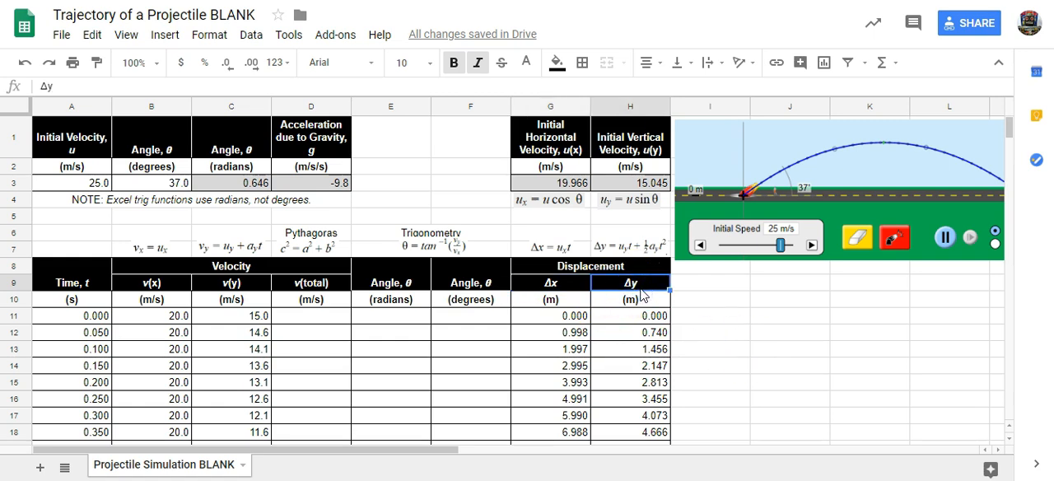
click(558, 285)
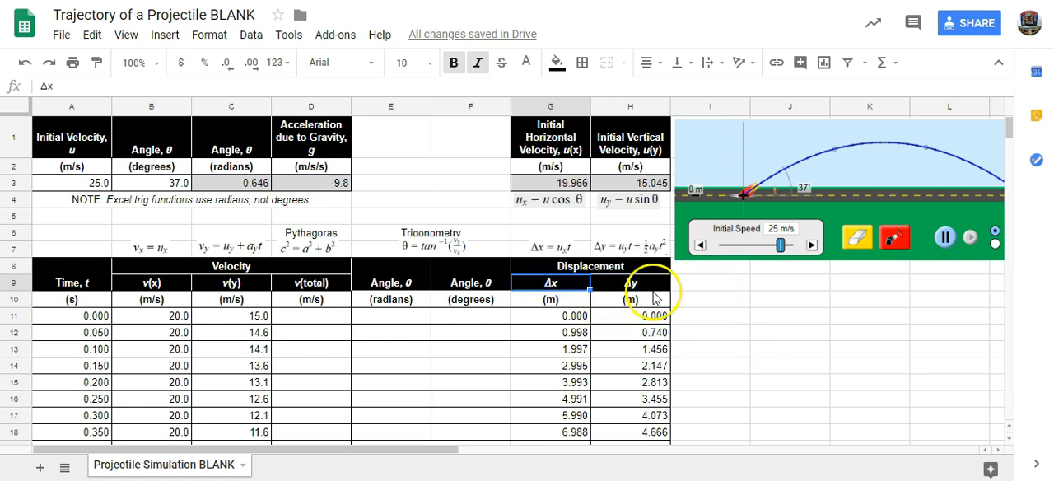
click(545, 321)
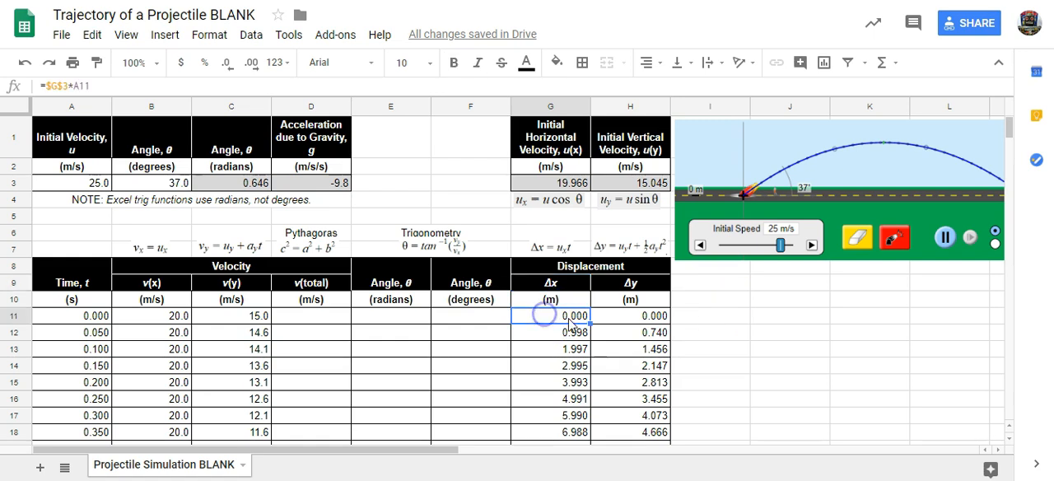
scroll(706, 337, down, 20)
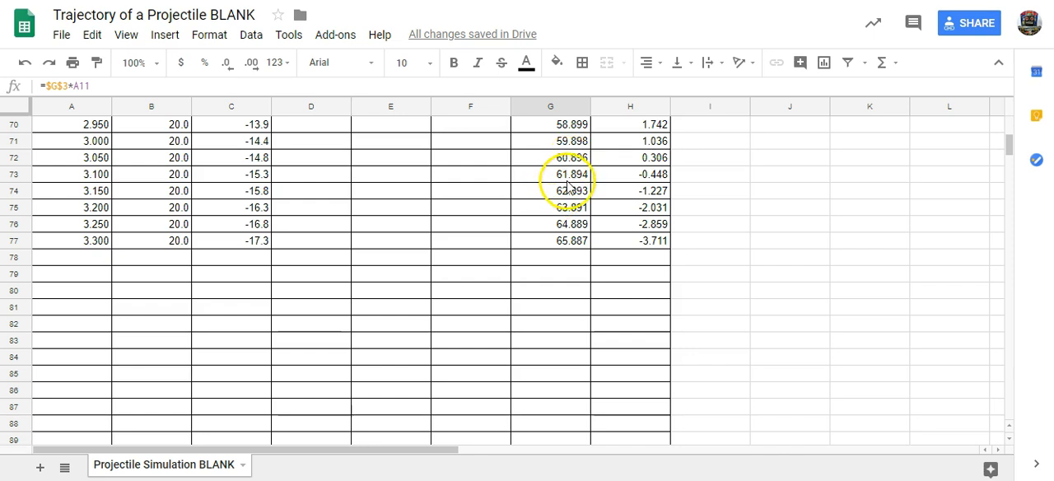
scroll(756, 207, up, 1)
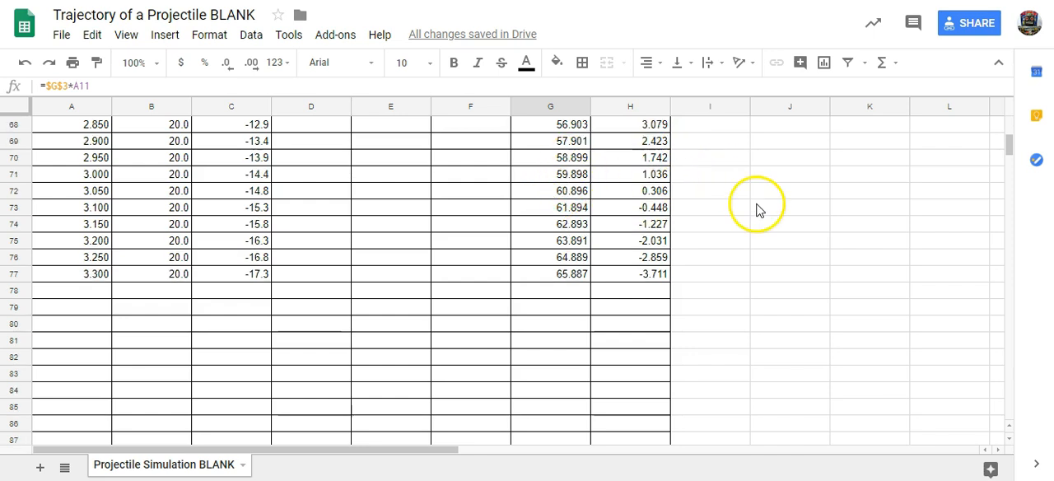
shift+click(664, 192)
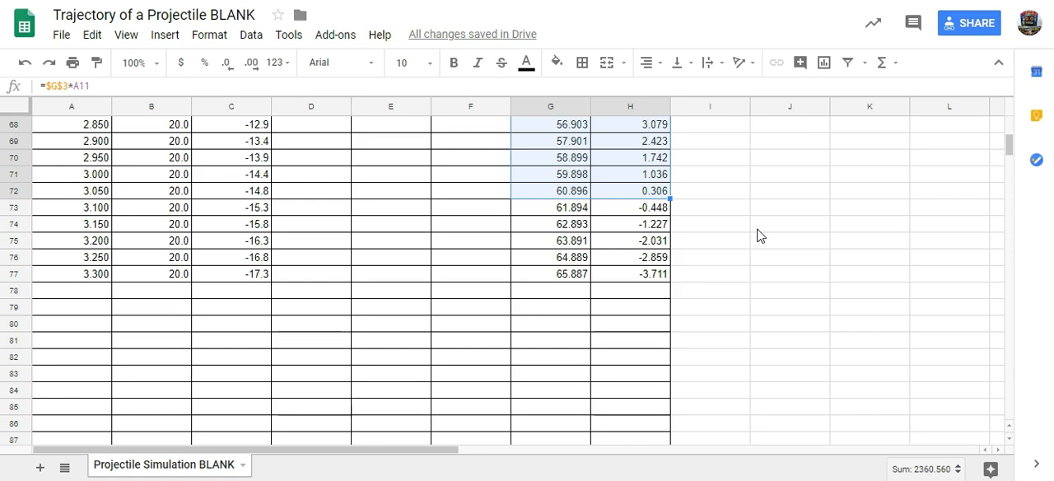
scroll(758, 236, up, 20)
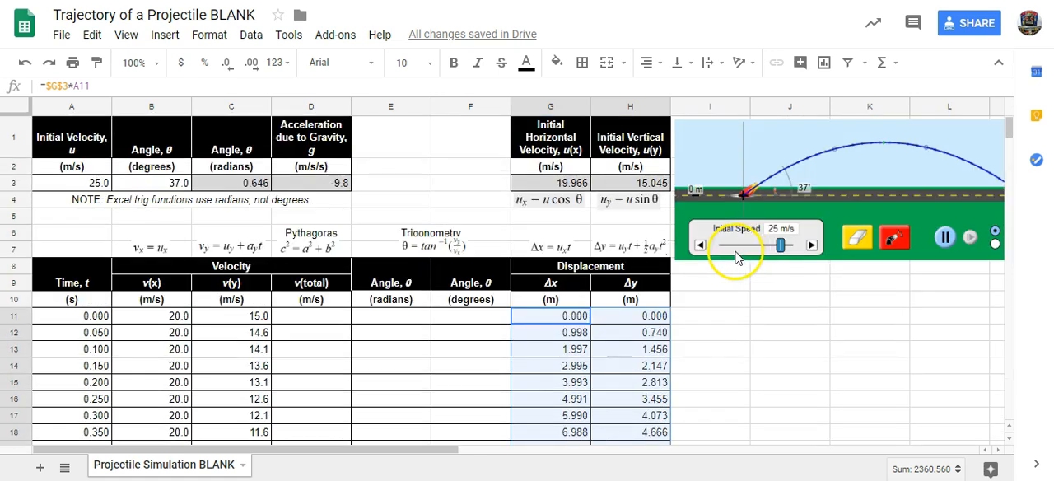
click(165, 34)
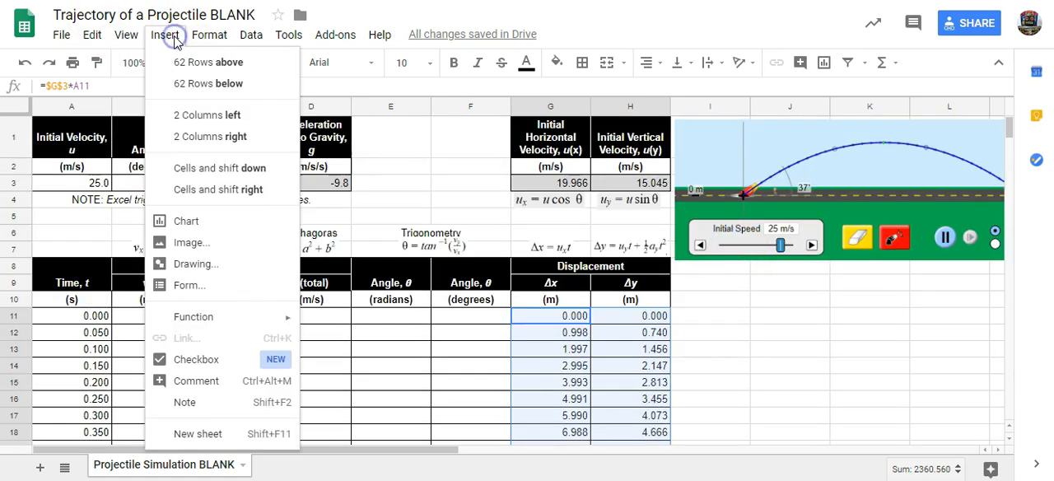
click(198, 223)
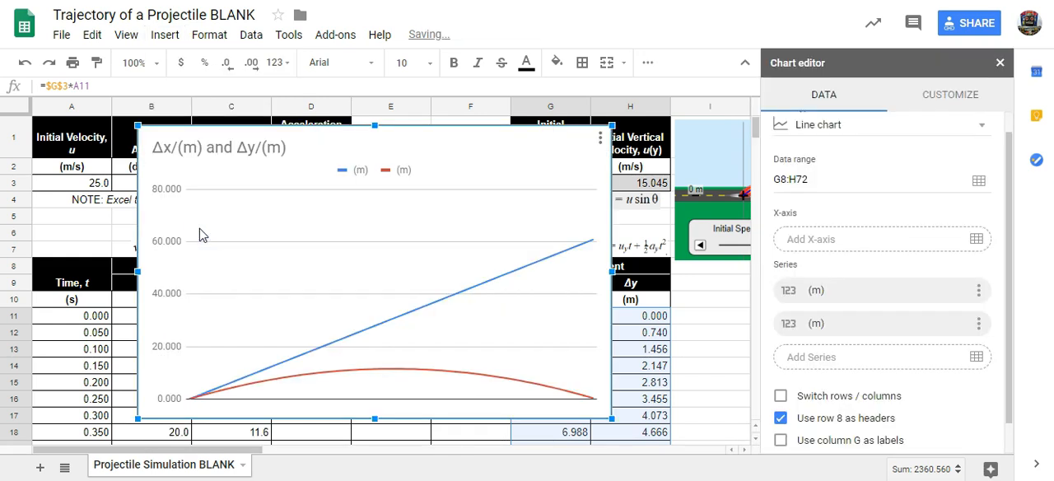
- Change the chart to a scatter chart and use column G as labels
click(817, 125)
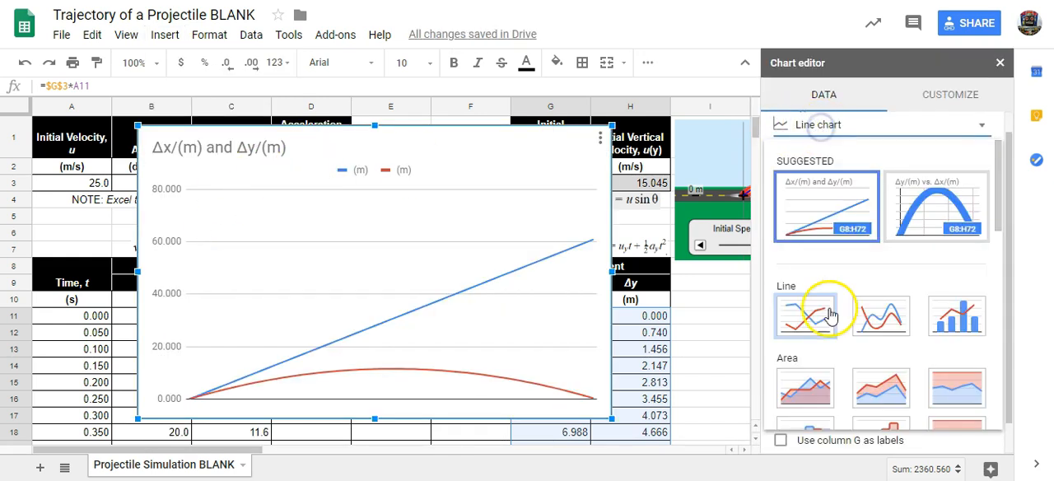
scroll(847, 294, down, 5)
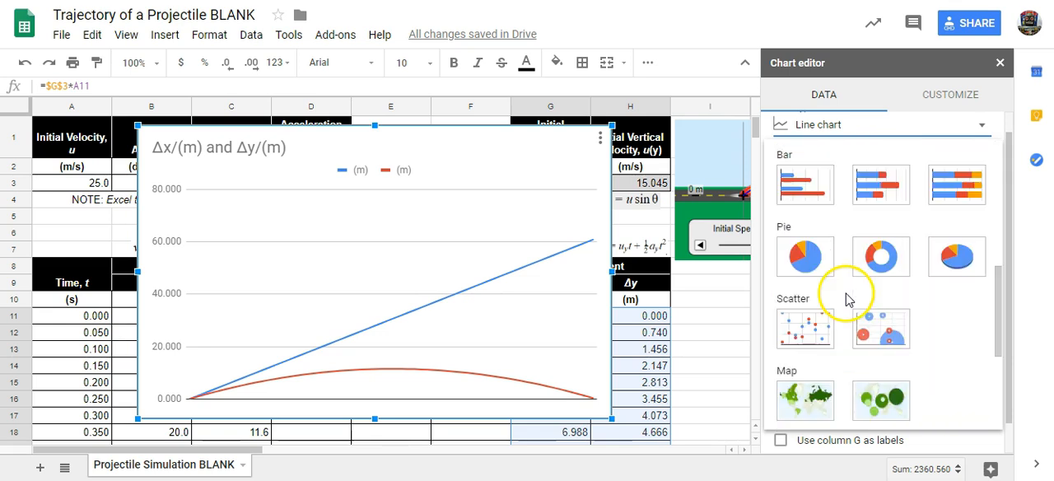
click(794, 323)
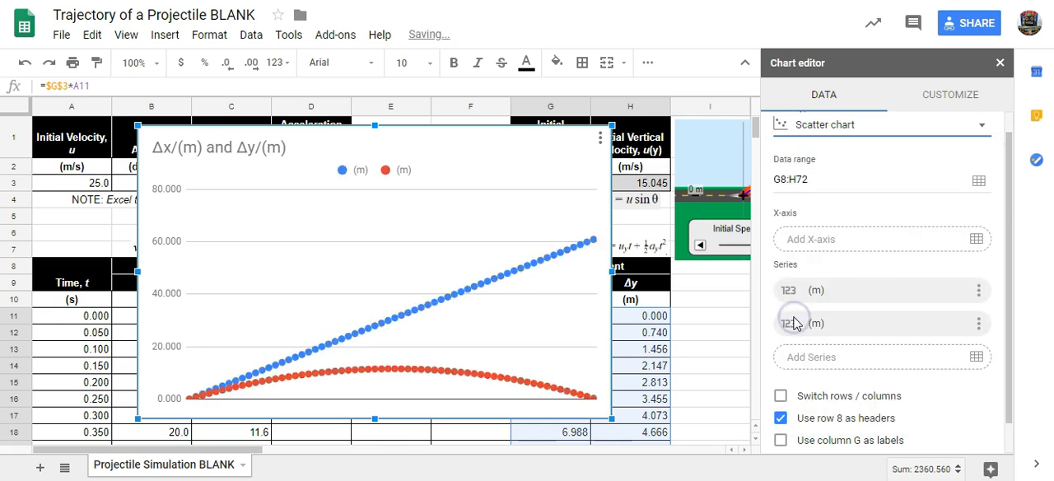
scroll(840, 307, down, 2)
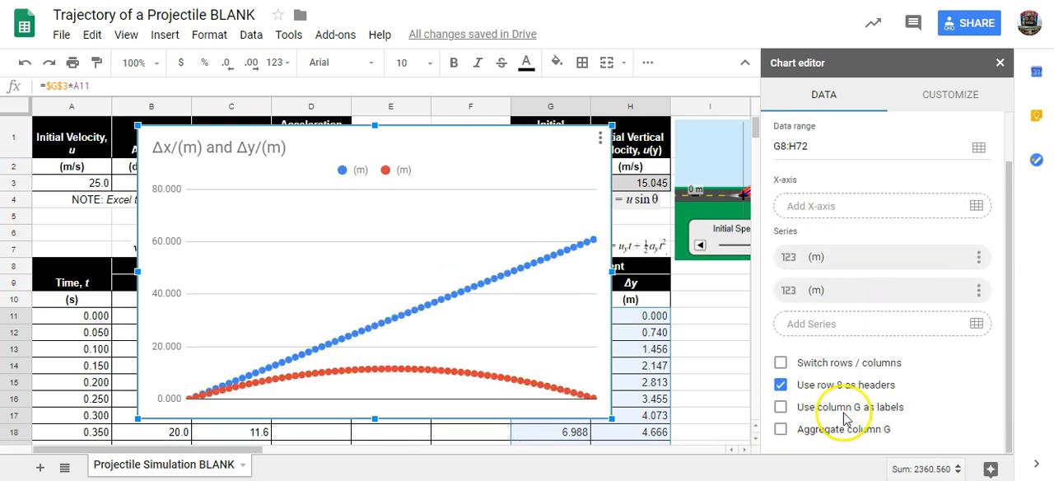
click(780, 408)
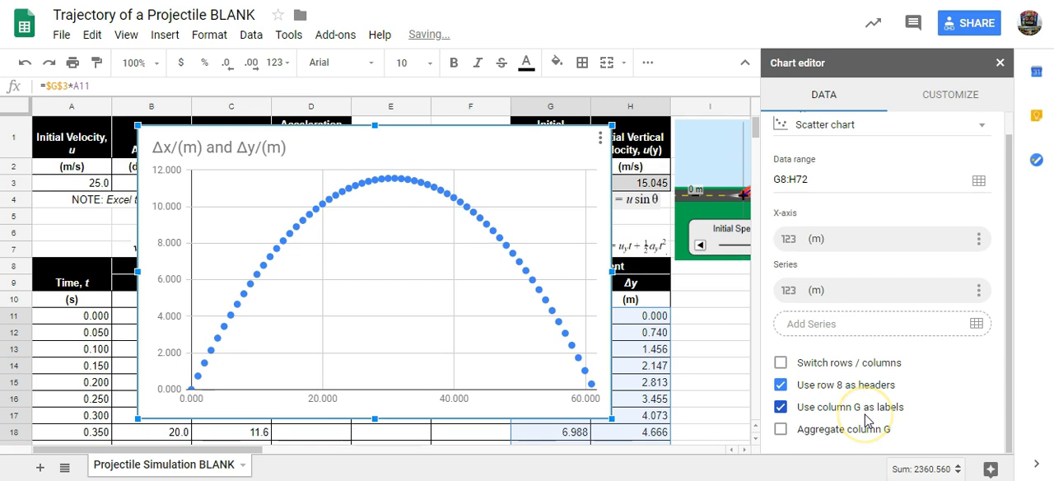
- Set the chart title to "Parabolic Trajectory of a Projectile"
click(963, 100)
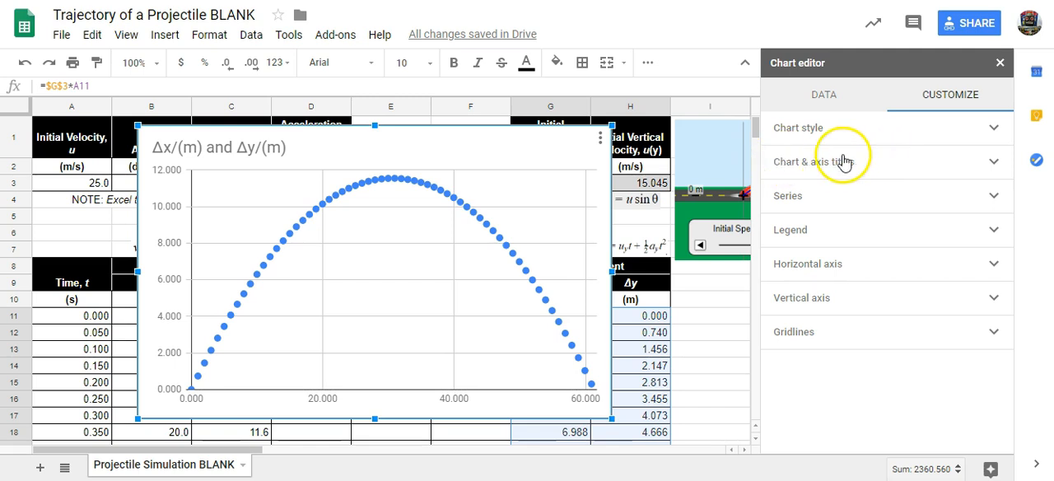
click(834, 168)
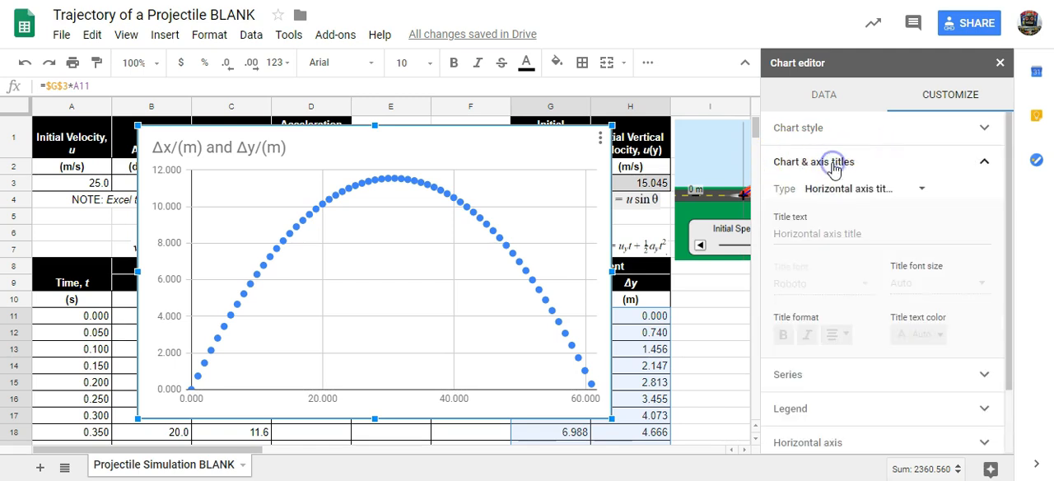
click(823, 190)
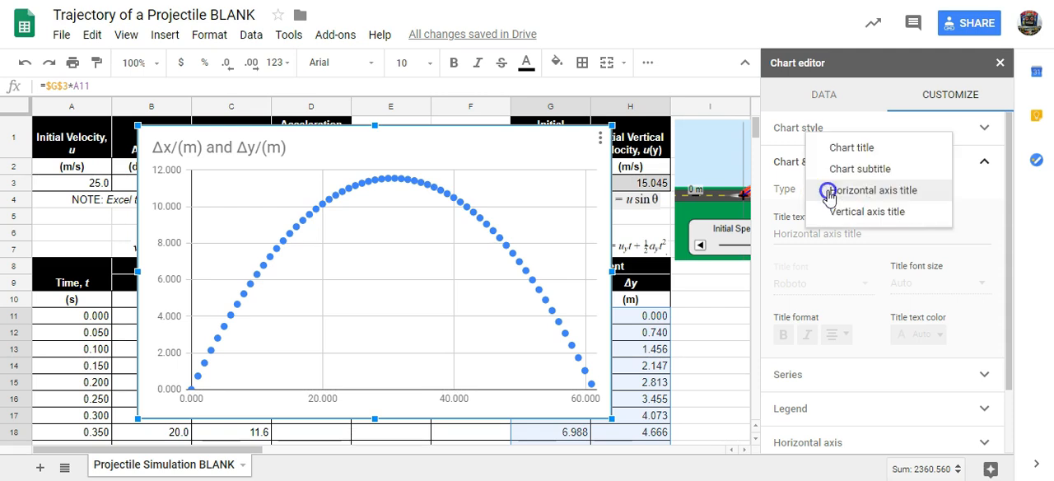
click(853, 149)
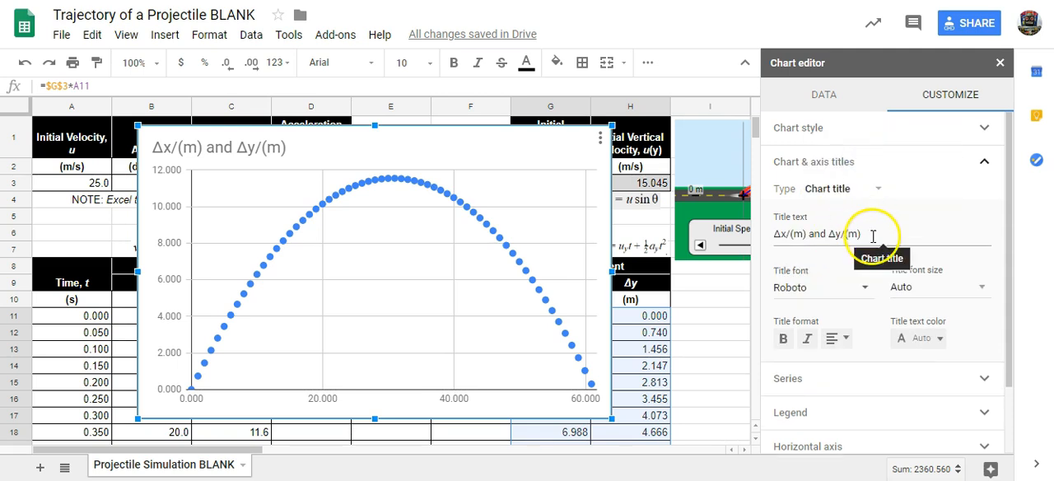
drag(857, 233, 746, 236)
text(Parabolic Trajectory of a Projectile)
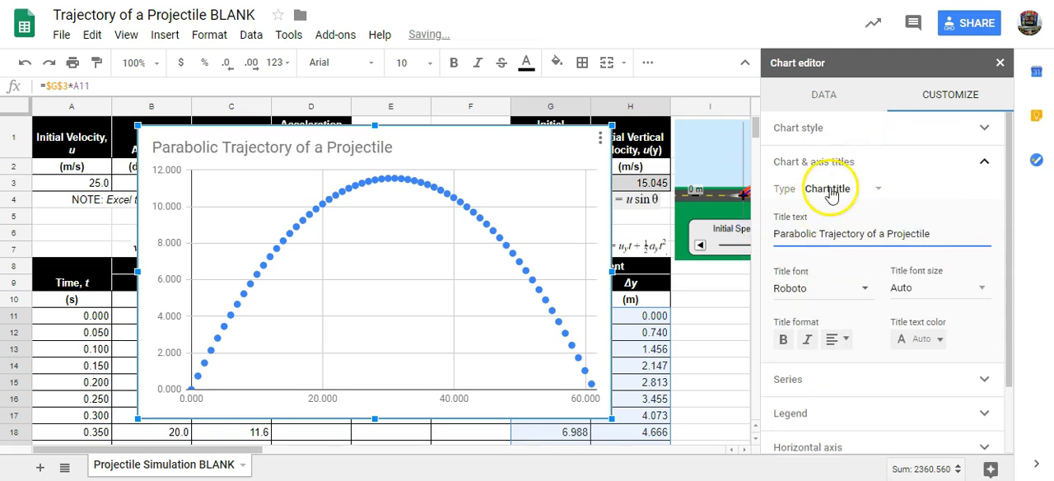
- Add the chart subtitle "Vertical Displacement vs. Horizontal Displacement"
click(840, 189)
click(857, 213)
click(832, 229)
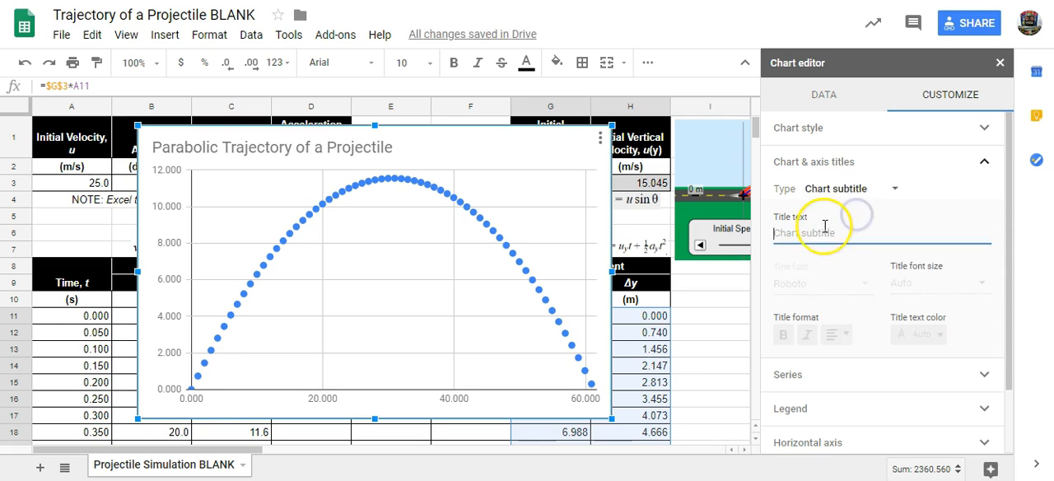
text(Vertical Displacement vs. Horizontal Displacement)
- Move the chart clear of the displacement columns and title its horizontal axis "Δx (m)"
click(865, 190)
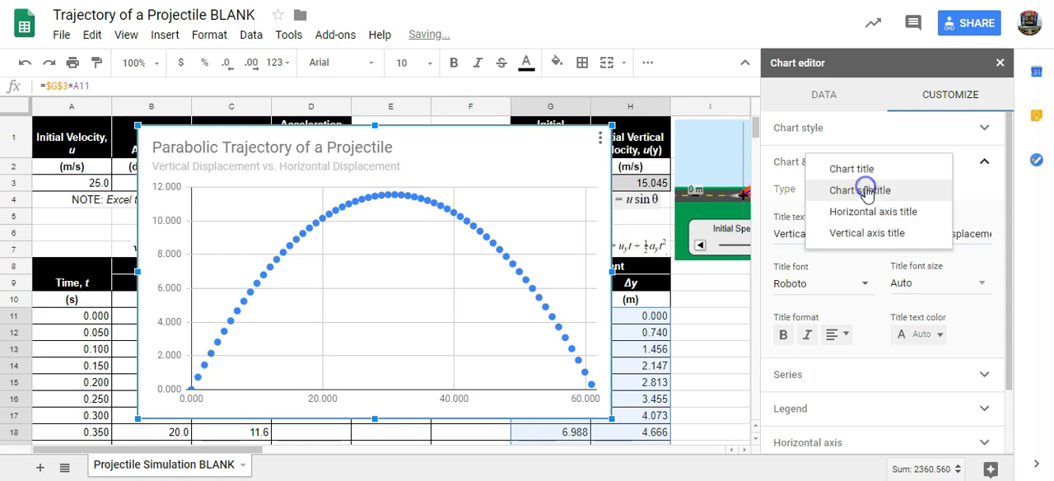
click(870, 216)
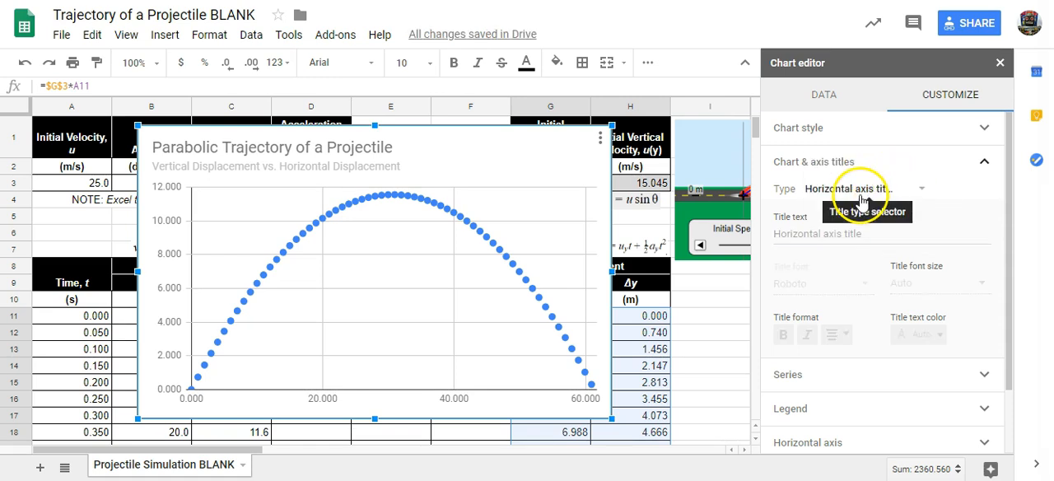
drag(466, 146, 367, 157)
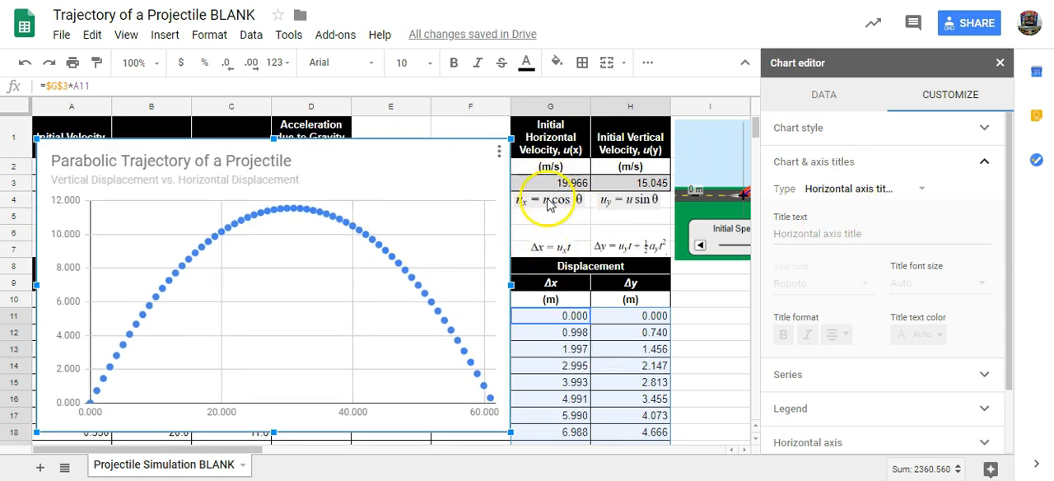
click(551, 287)
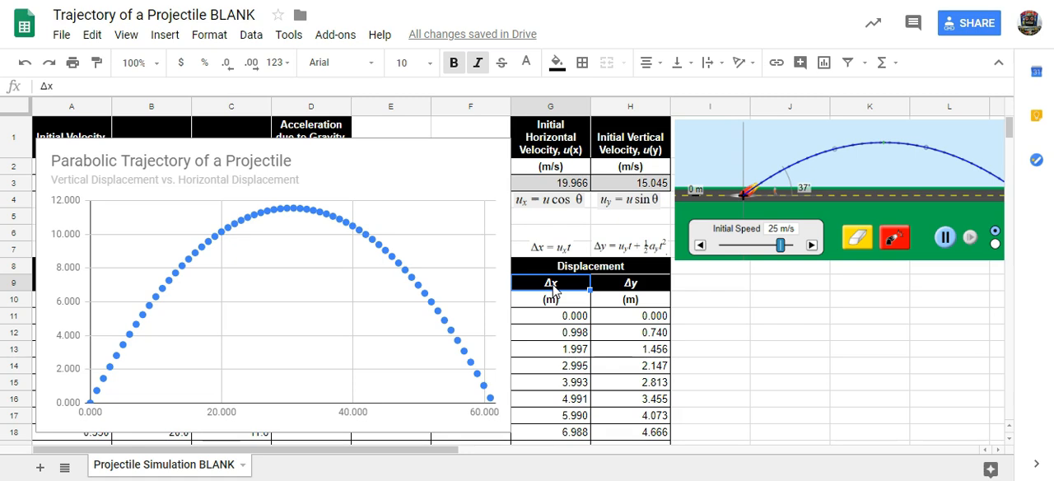
click(457, 160)
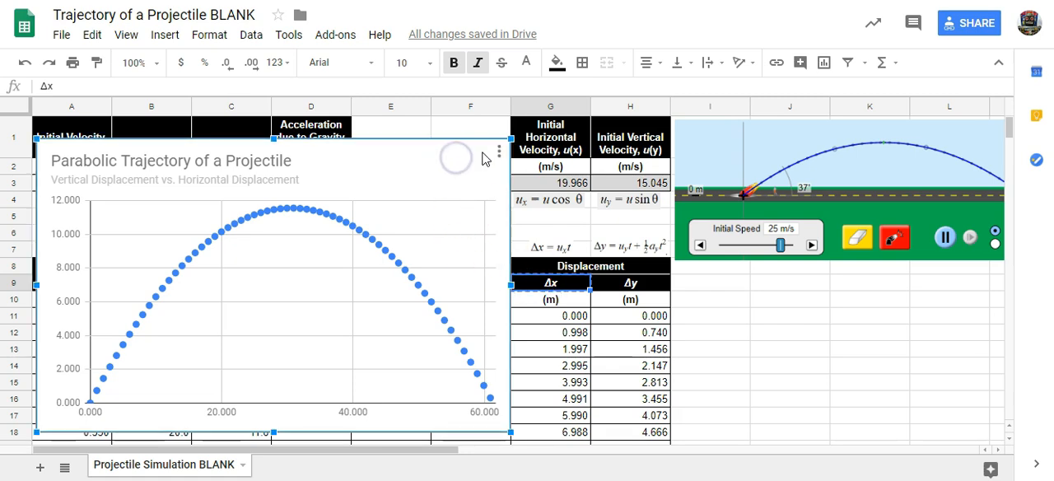
double_click(468, 159)
click(945, 99)
click(816, 162)
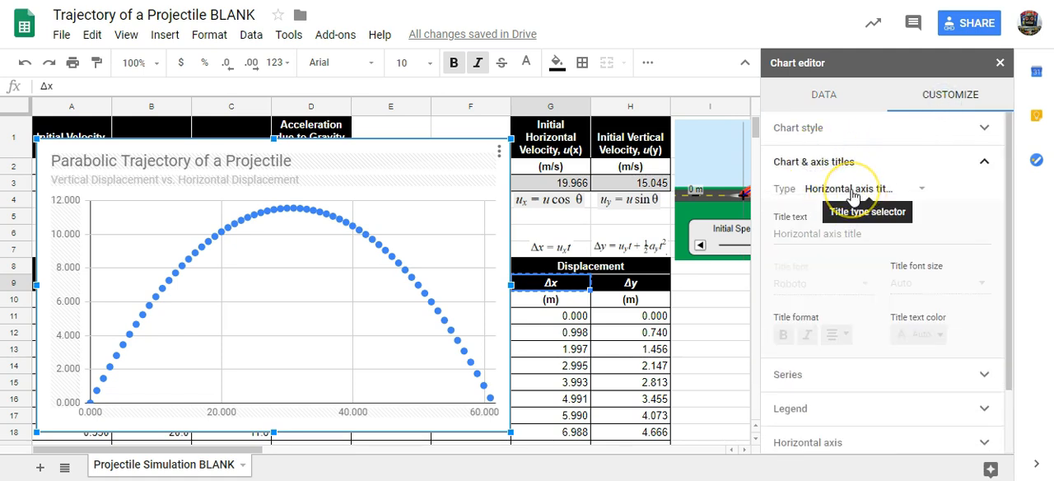
click(822, 235)
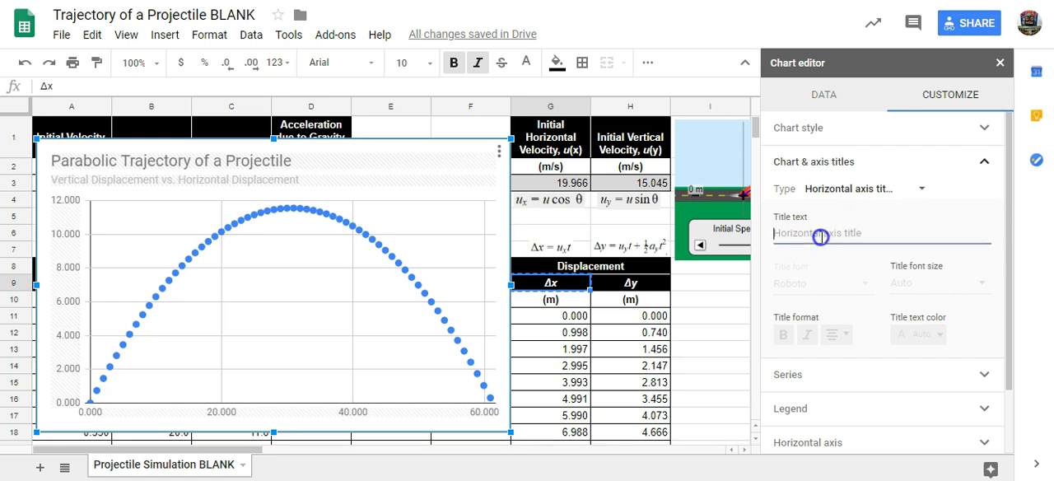
key(ctrl+v)
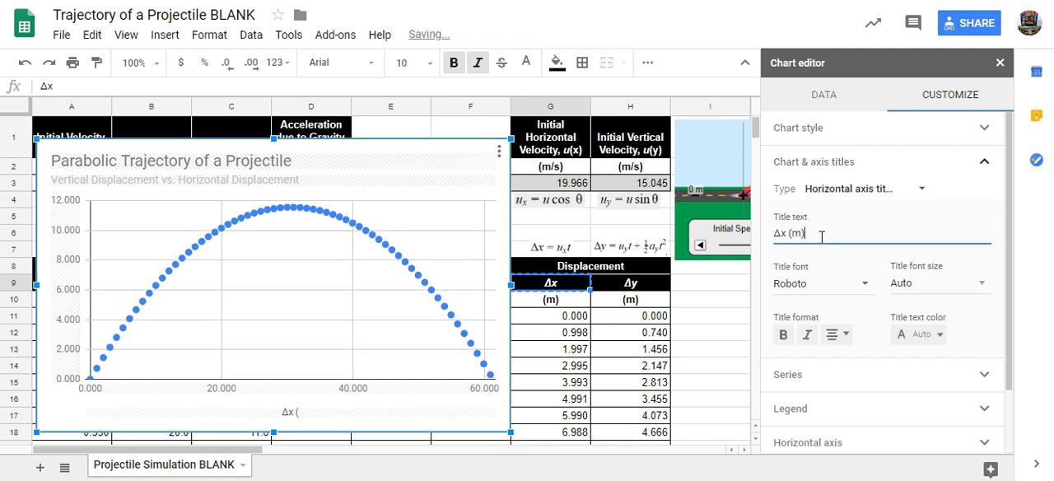
- Title the chart's vertical axis "Δy (m)"
click(875, 189)
click(865, 210)
click(806, 234)
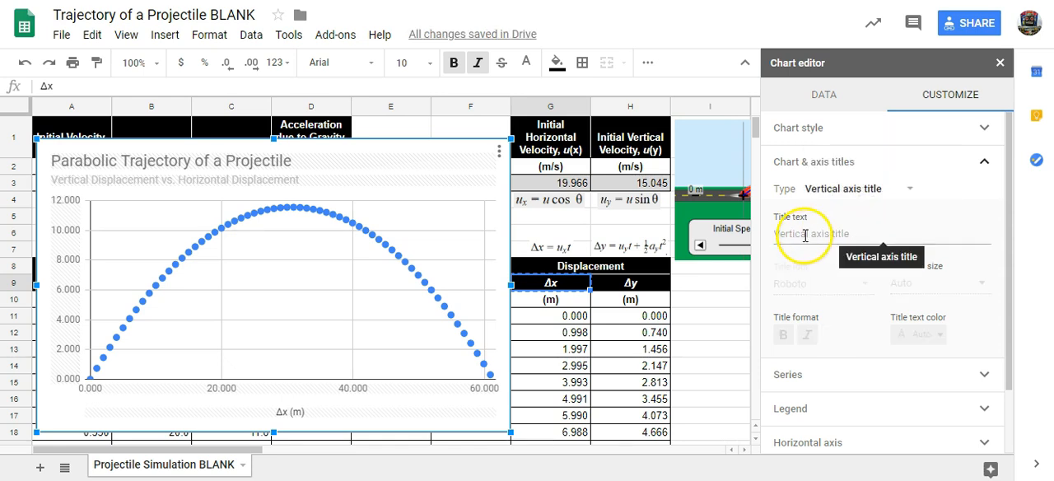
key(ctrl+v)
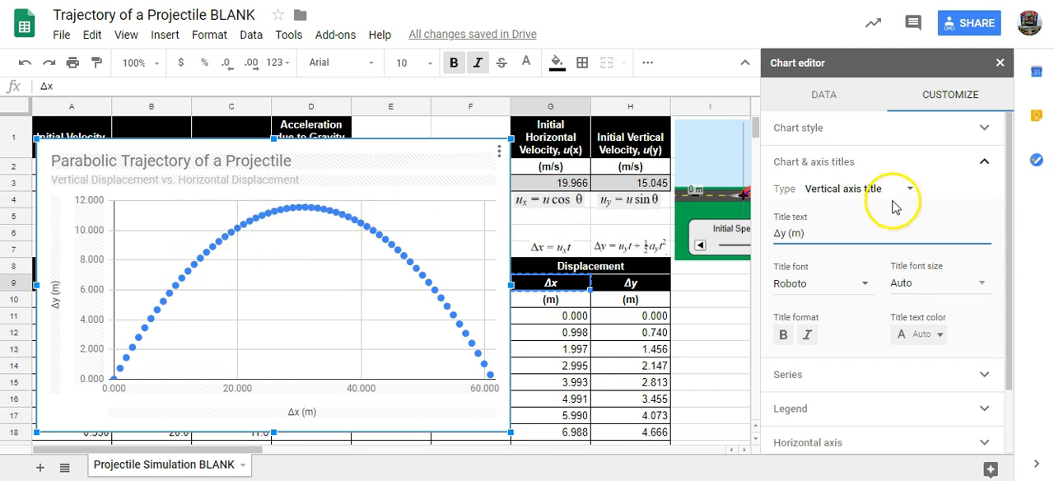
click(837, 169)
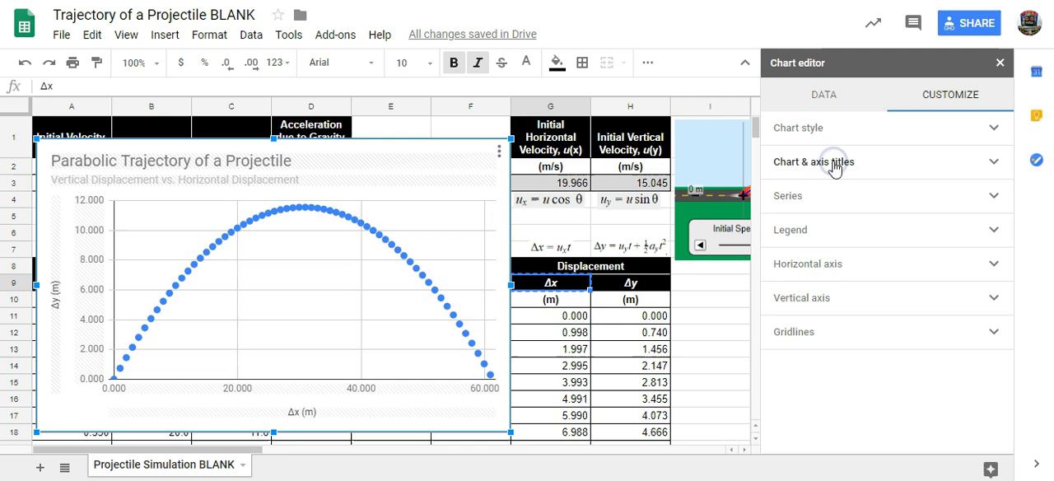
- Set the point size of the chart's data series to 2px
click(787, 202)
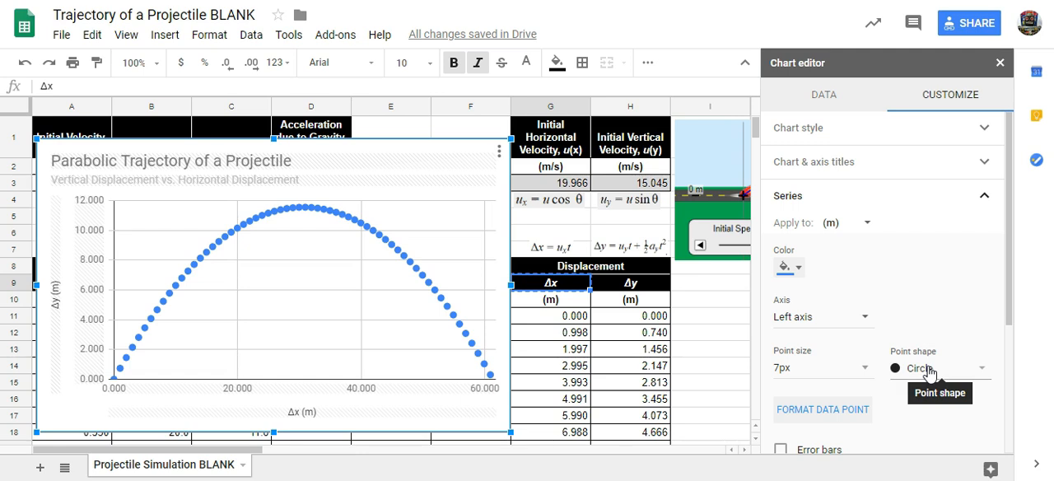
click(816, 367)
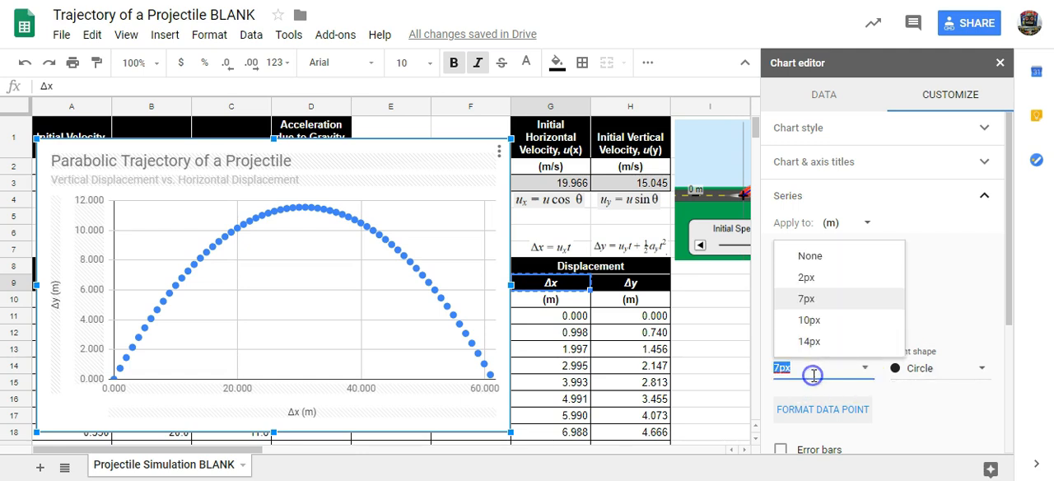
click(820, 280)
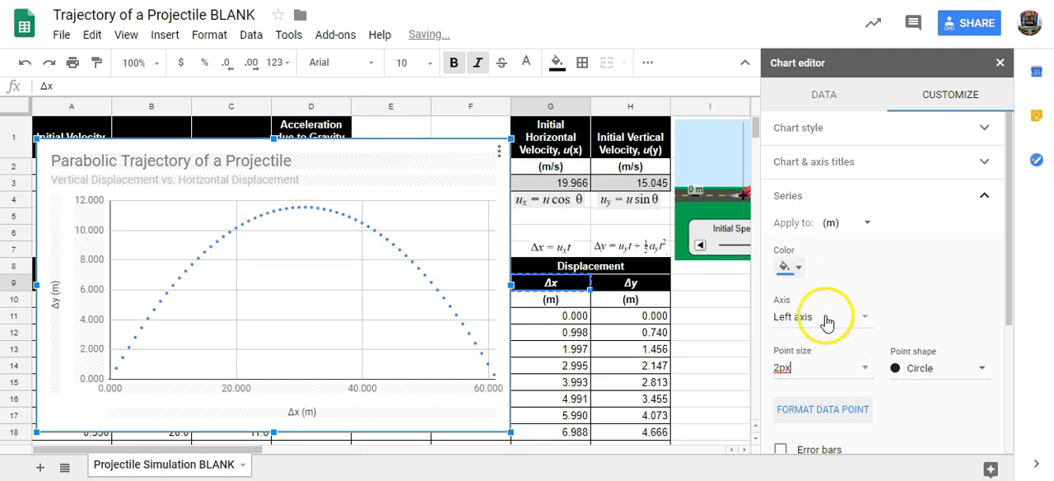
click(865, 196)
- Set the minor gridline count of the chart's vertical axis to 1
click(871, 336)
scroll(894, 350, down, 1)
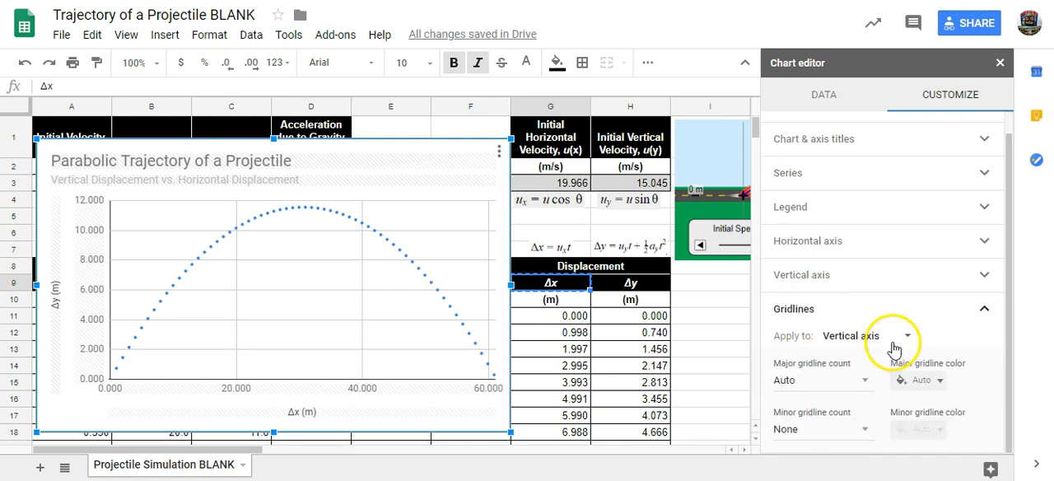
click(826, 429)
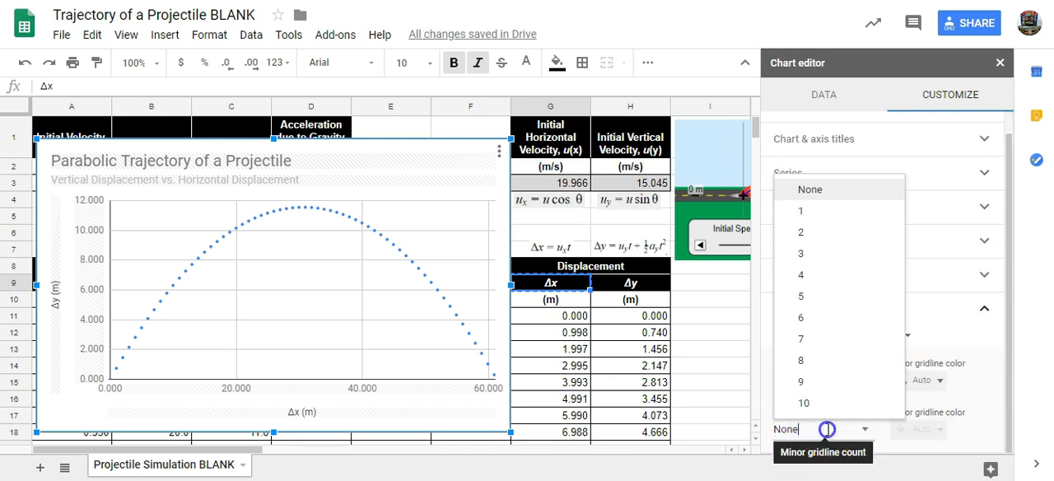
double_click(827, 429)
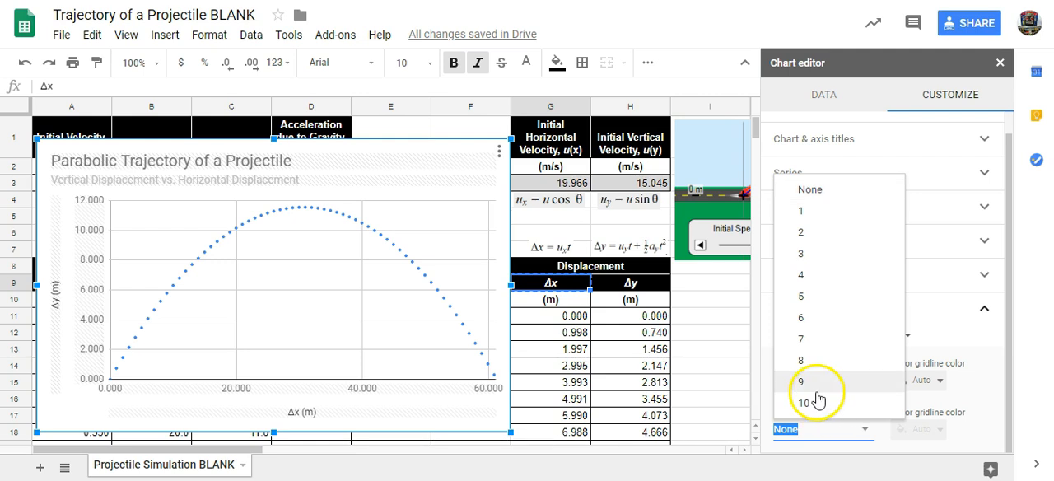
click(812, 213)
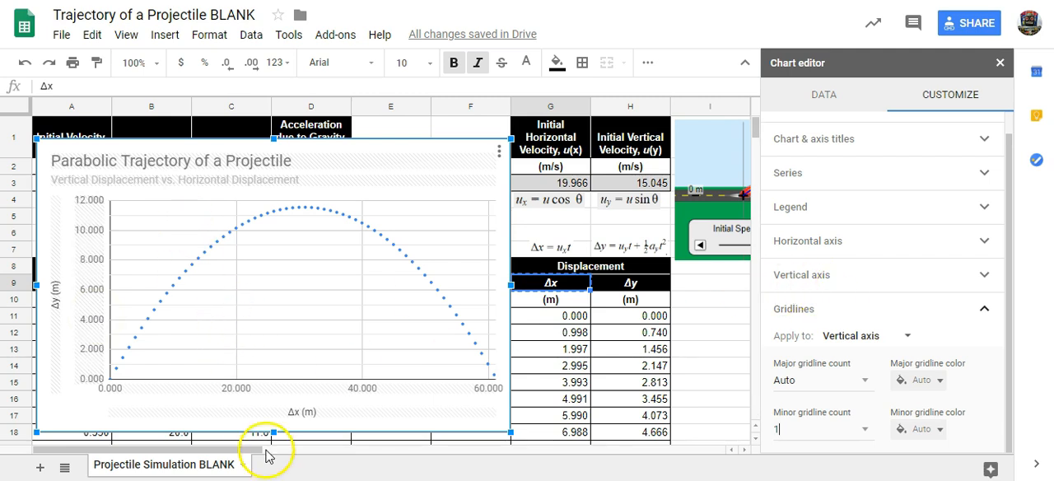
- Set the major gridline count of the chart's horizontal axis to 10
click(837, 338)
click(874, 317)
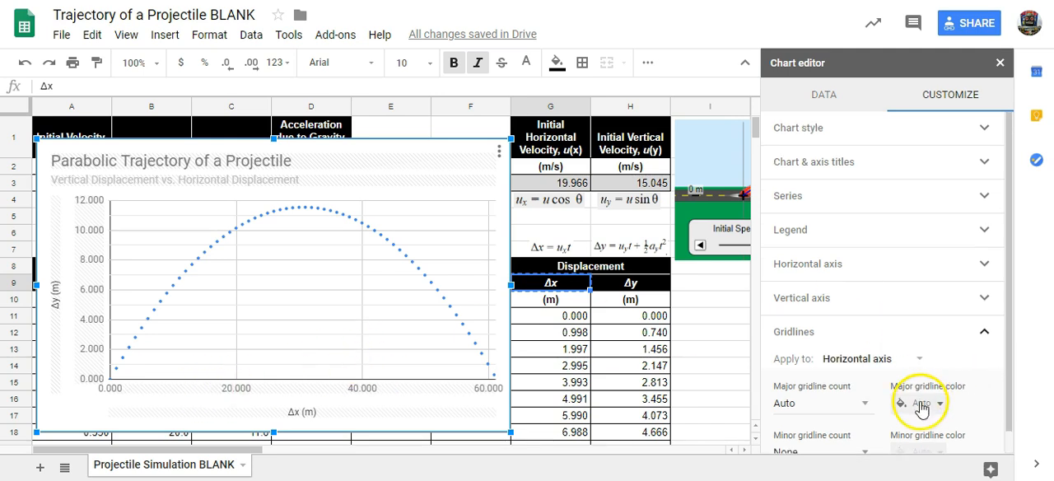
scroll(857, 425, down, 1)
click(832, 382)
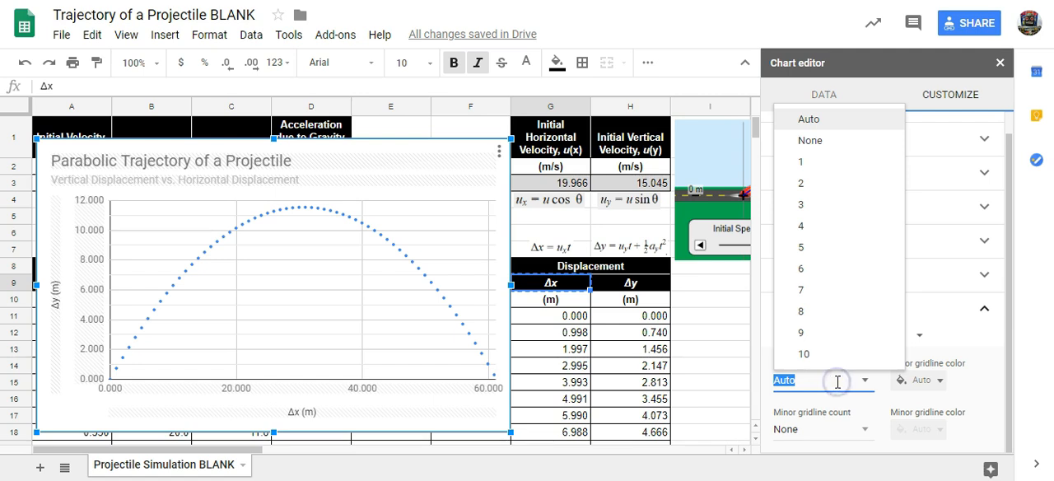
click(819, 357)
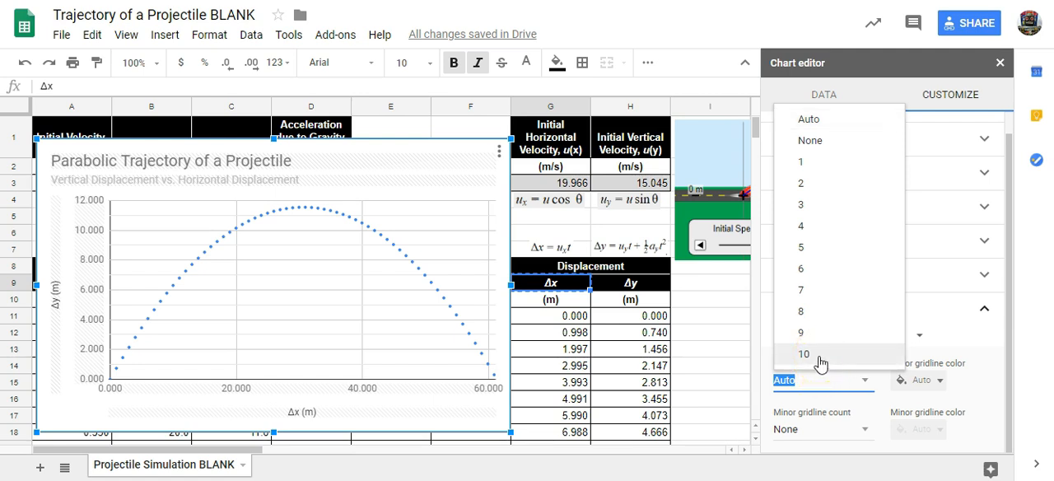
click(820, 356)
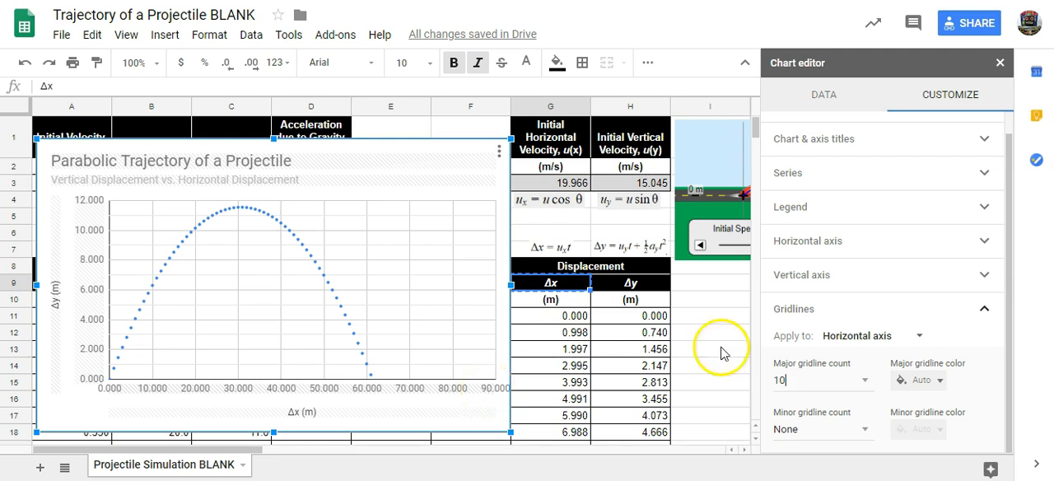
- Set the chart's horizontal axis range to a minimum of 0 and a maximum of 70
click(841, 243)
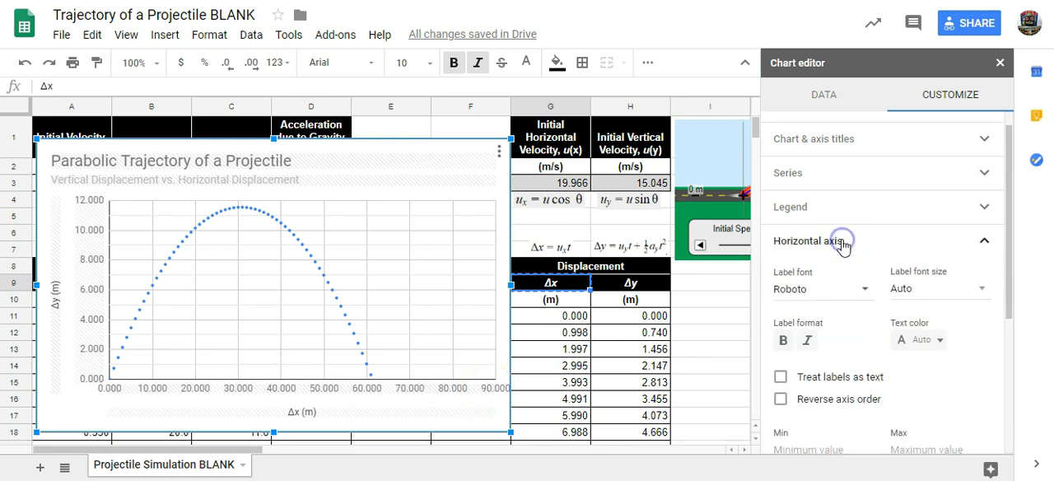
scroll(939, 367, down, 3)
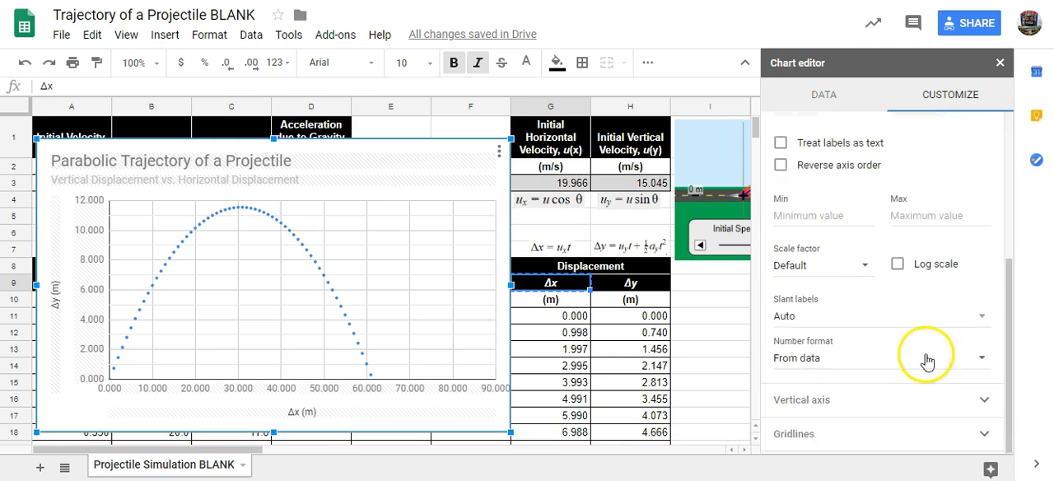
click(802, 216)
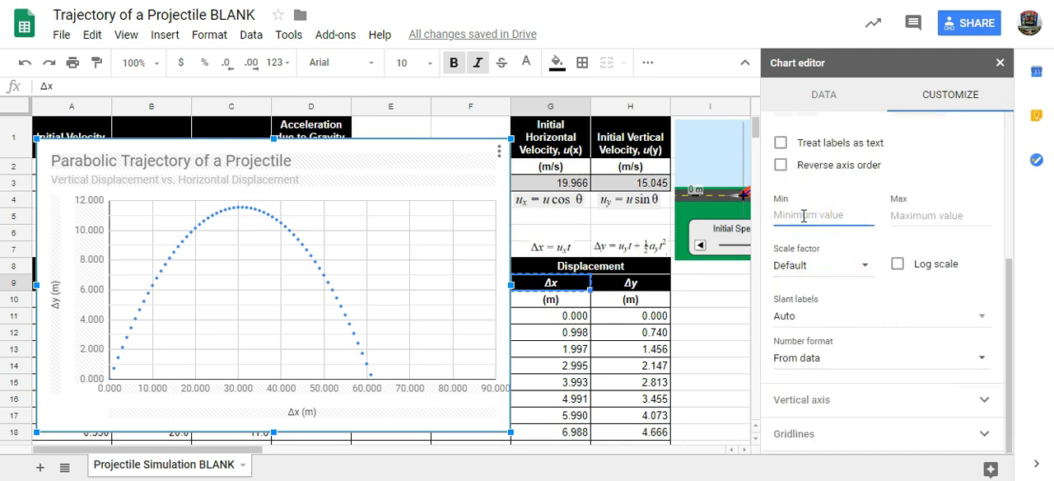
text(0)
click(896, 214)
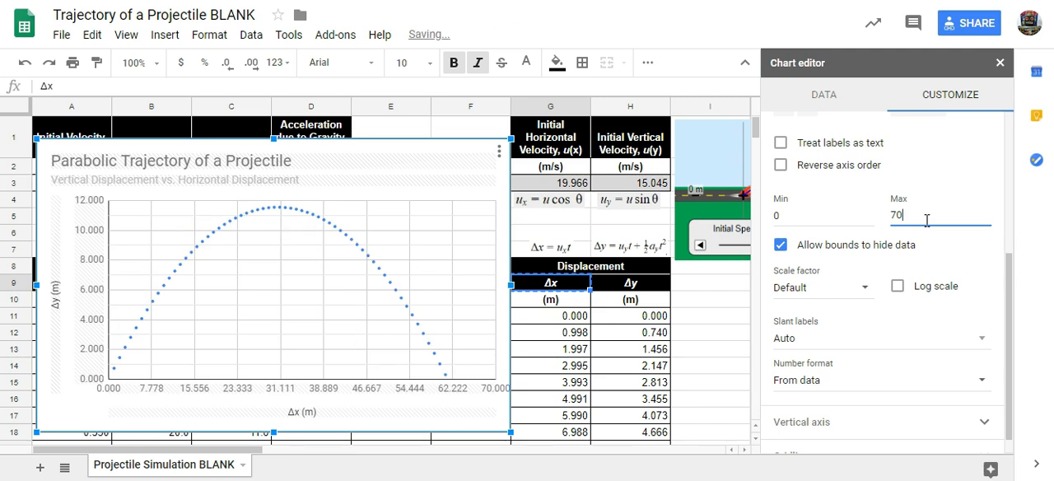
click(798, 221)
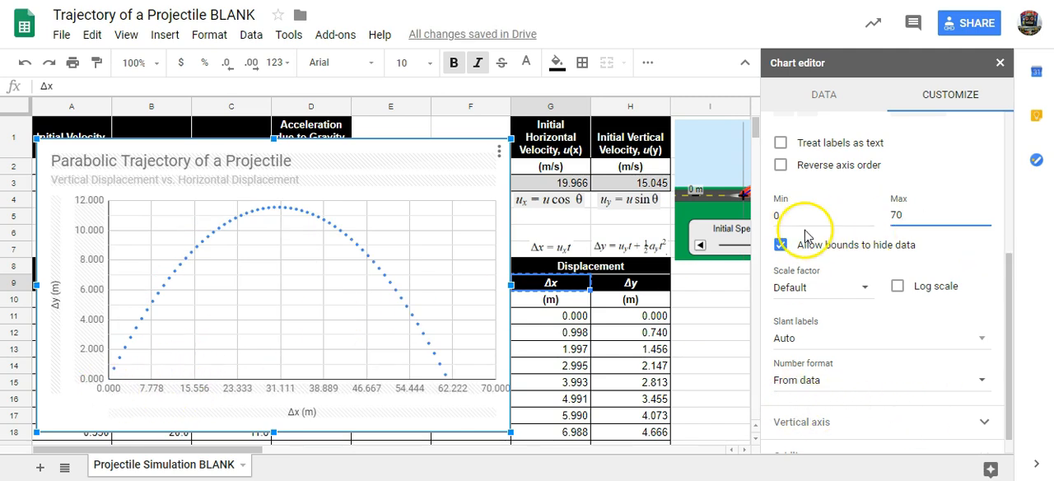
scroll(937, 246, down, 1)
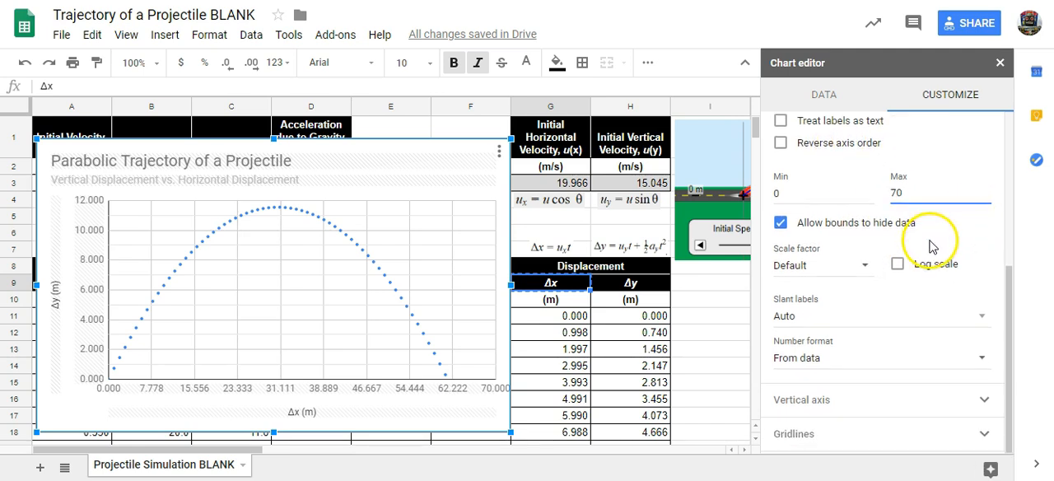
scroll(868, 217, up, 4)
scroll(871, 218, down, 1)
scroll(868, 219, down, 2)
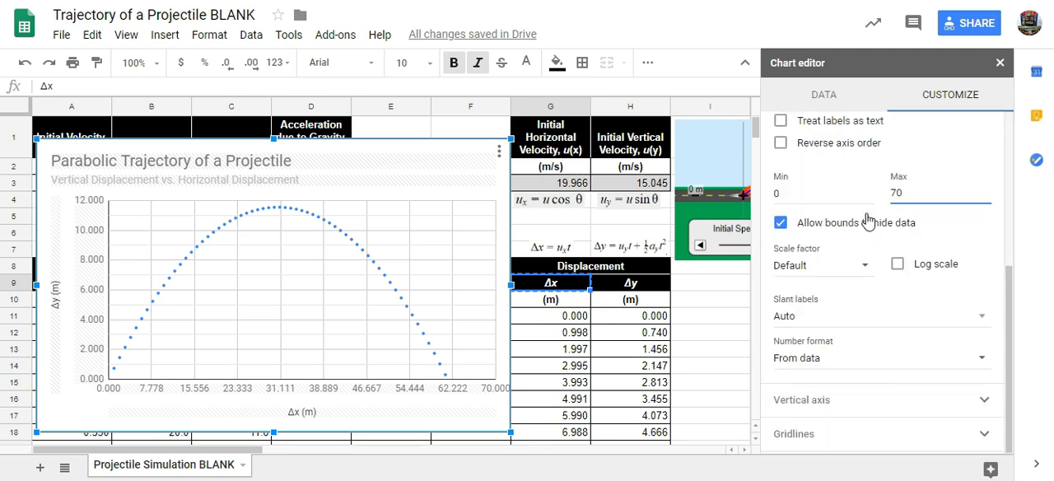
scroll(868, 220, up, 3)
scroll(848, 222, up, 2)
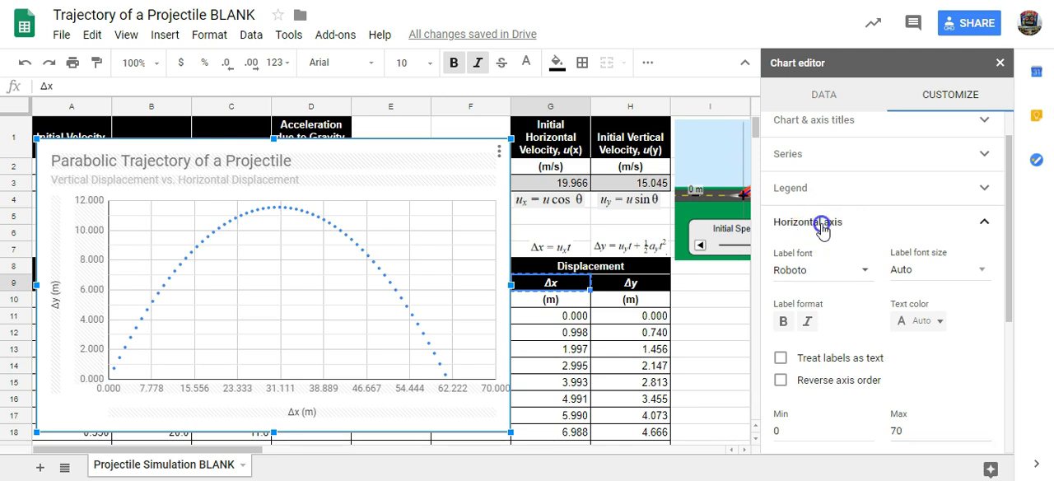
click(821, 225)
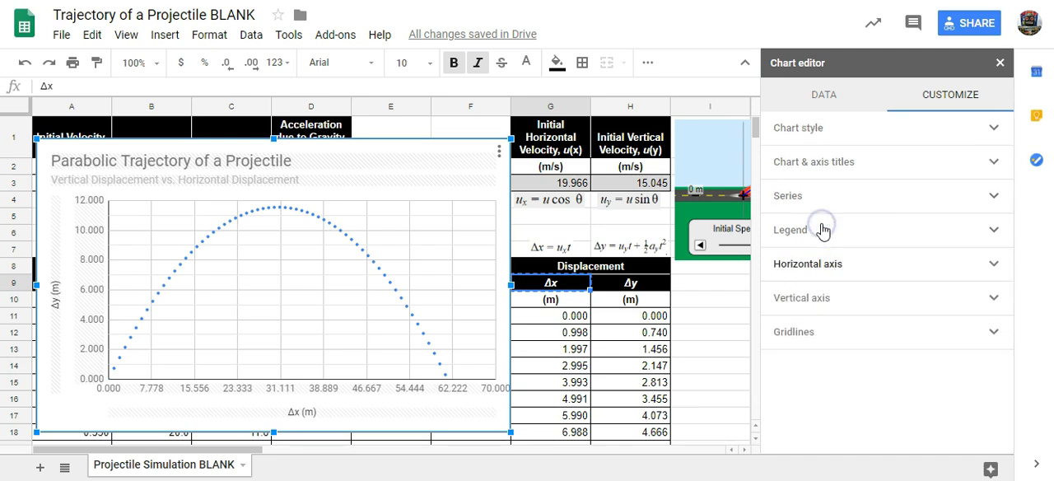
- Set the horizontal axis gridlines to a major count of 8 and a minor count of 9
click(806, 336)
scroll(946, 311, down, 1)
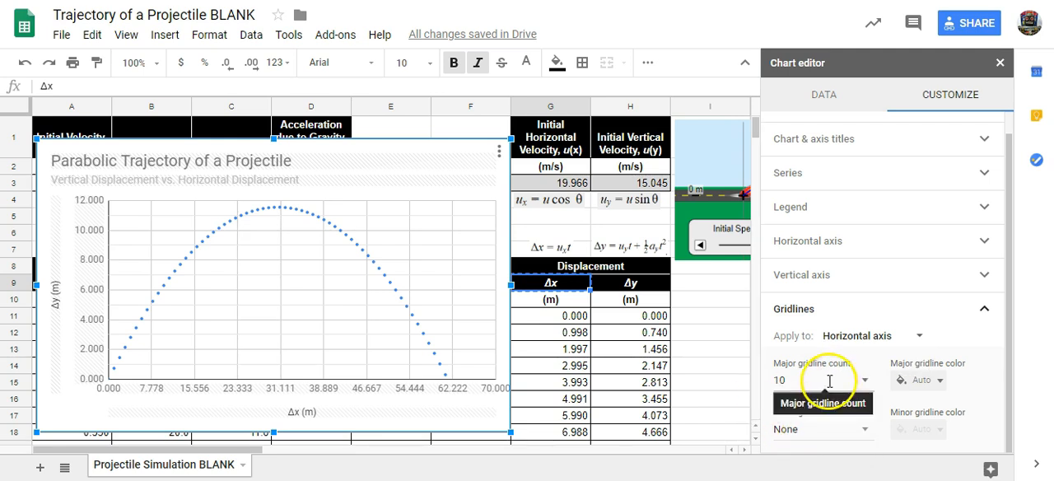
click(863, 383)
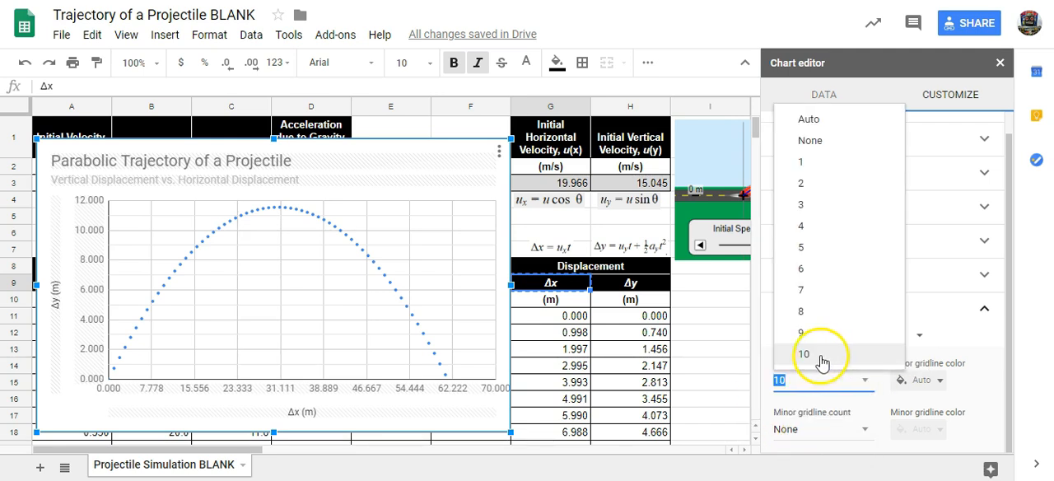
click(807, 333)
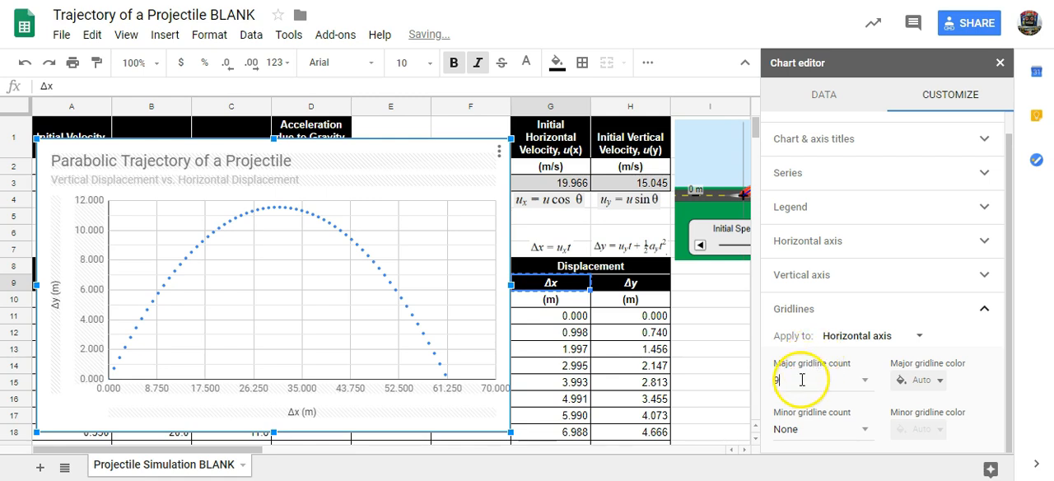
click(865, 379)
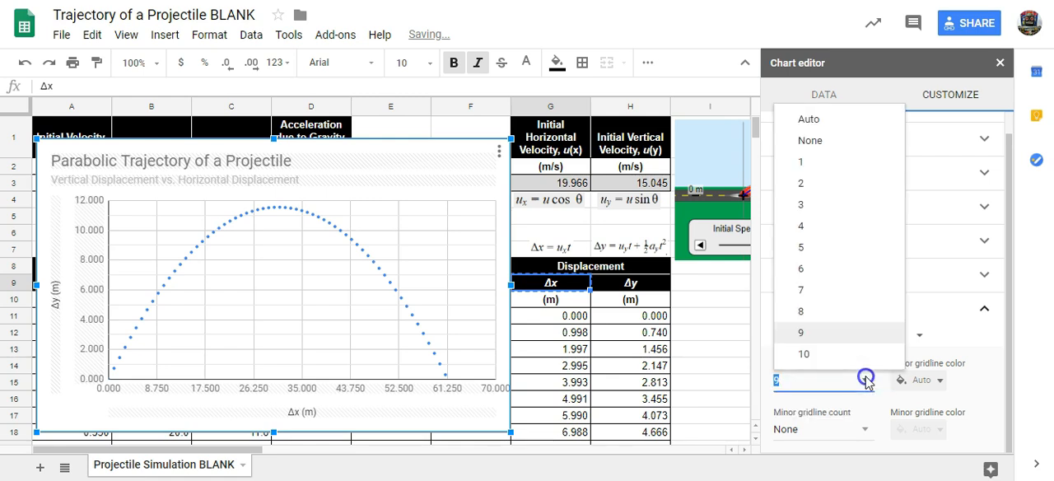
click(818, 311)
click(827, 316)
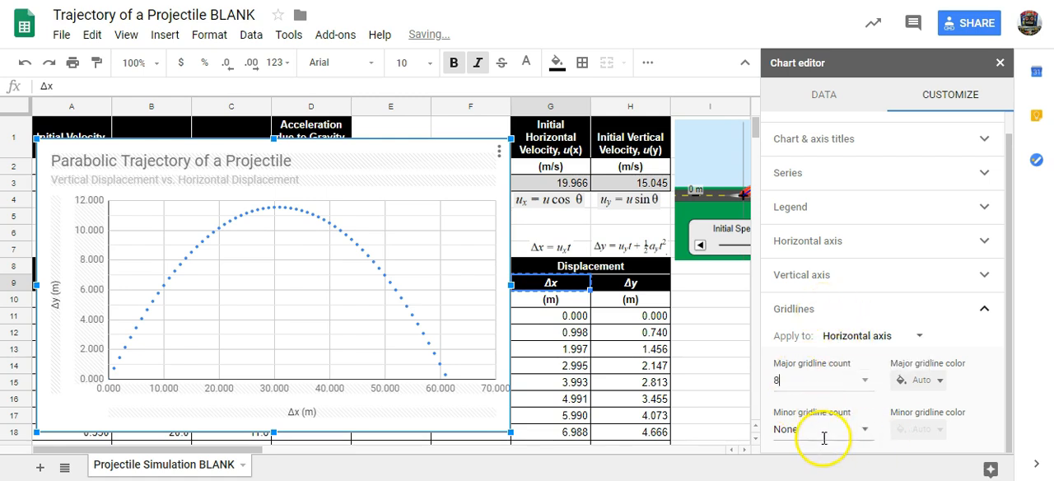
click(866, 429)
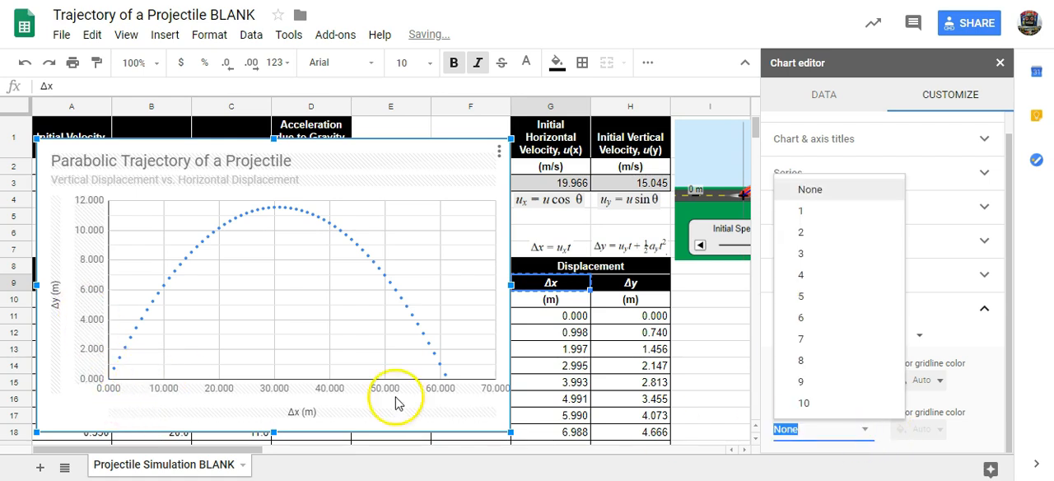
click(791, 382)
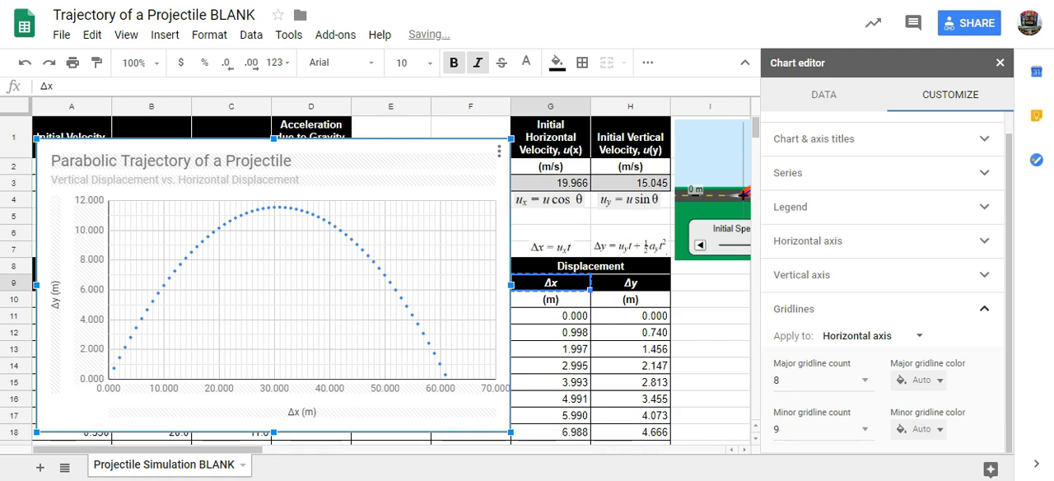
- Close the chart editor and move the trajectory chart directly below the projectile simulation image, beside the displacement columns
click(1001, 63)
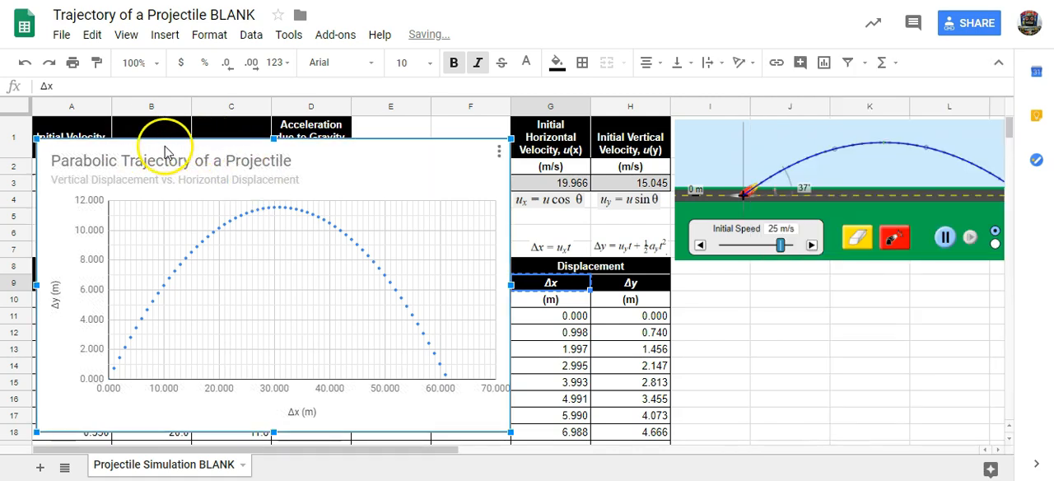
drag(165, 148, 803, 271)
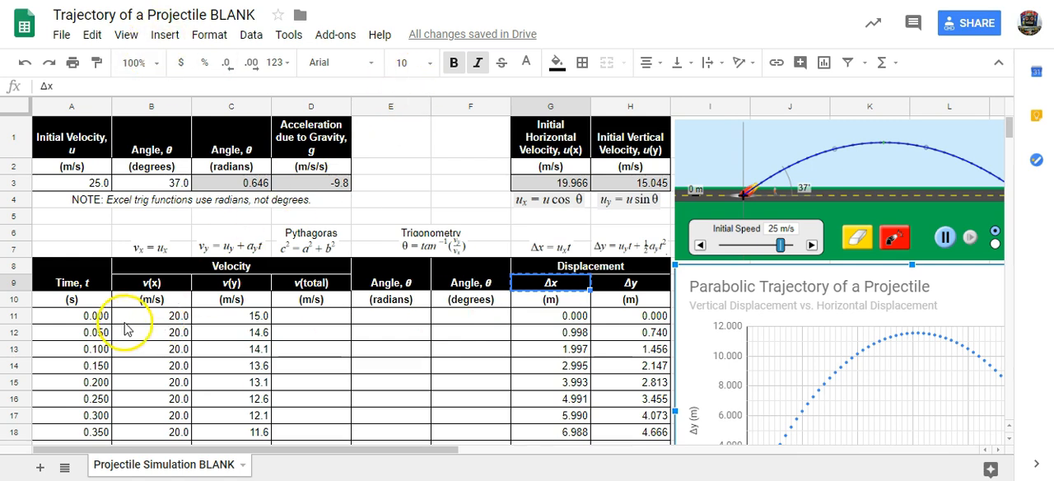
- Insert a new chart from the time and horizontal velocity data in A11:B72
click(69, 319)
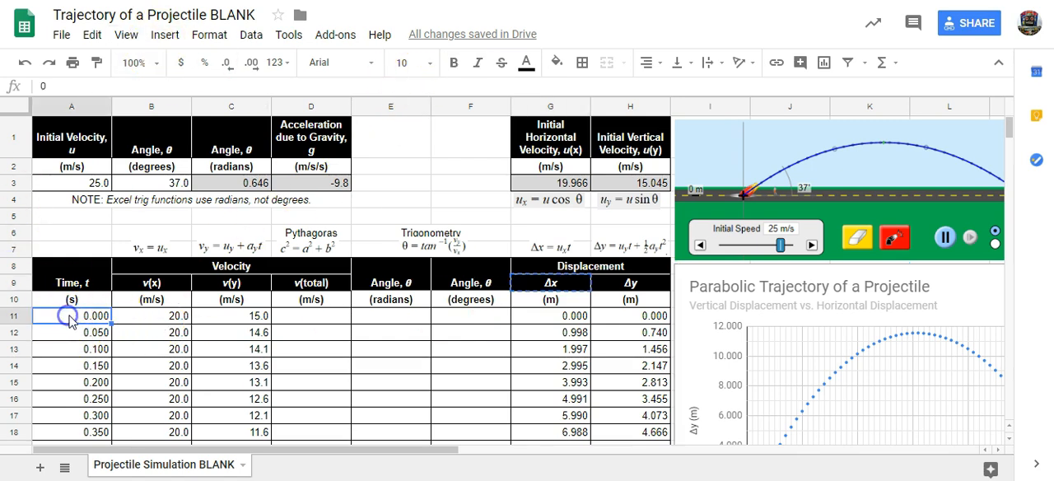
scroll(118, 326, down, 10)
scroll(118, 334, down, 3)
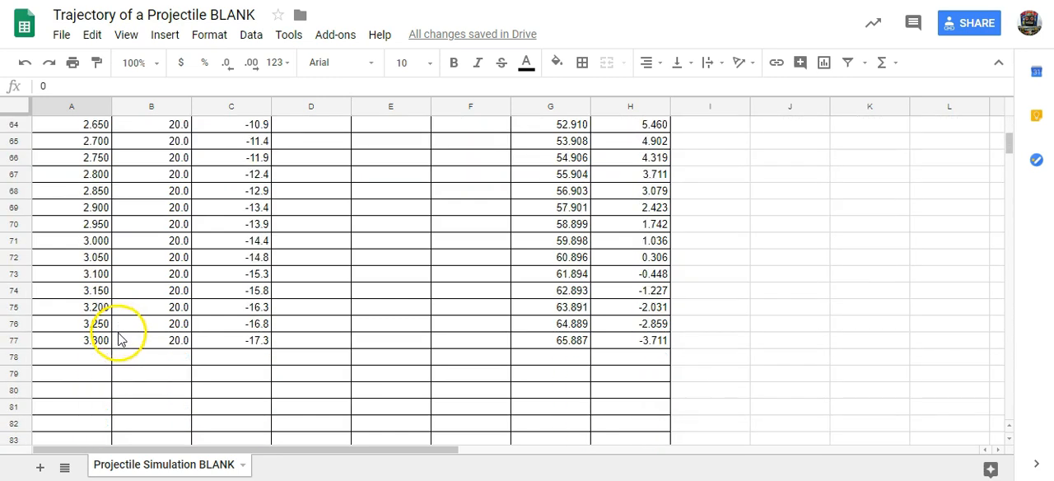
shift+click(174, 259)
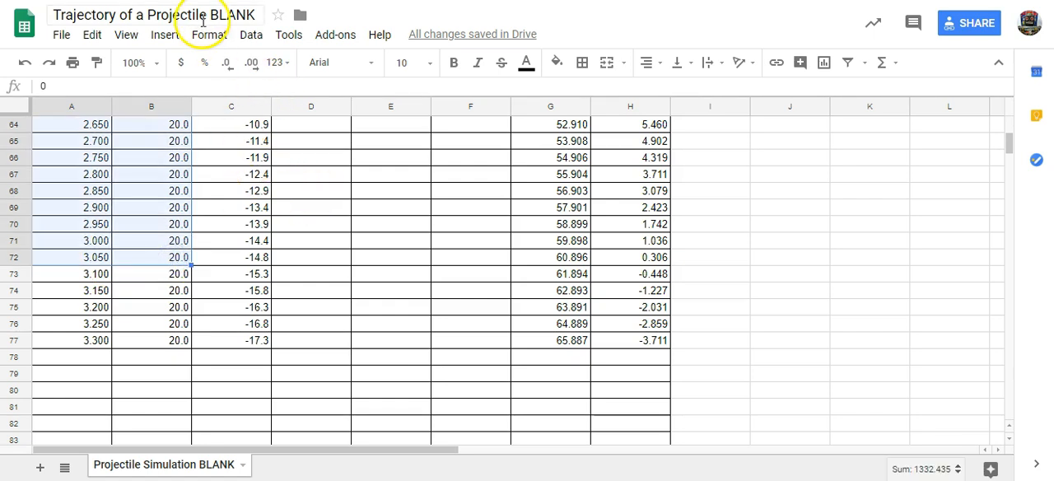
scroll(688, 328, up, 5)
scroll(688, 328, up, 11)
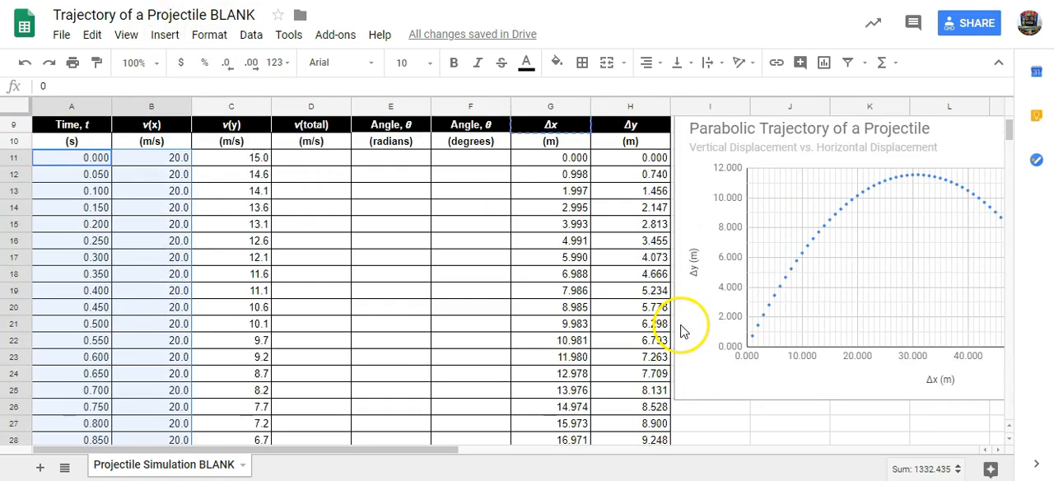
scroll(685, 329, down, 4)
click(169, 38)
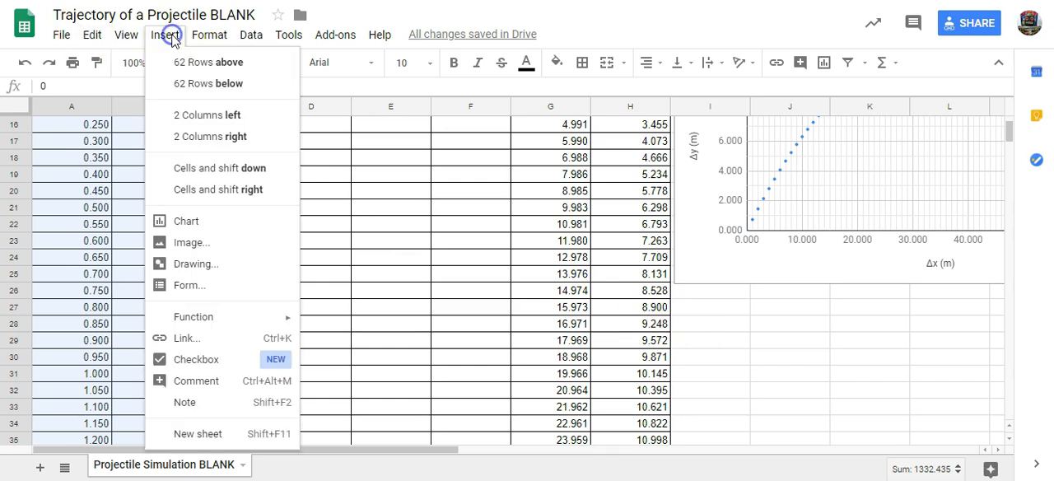
click(208, 224)
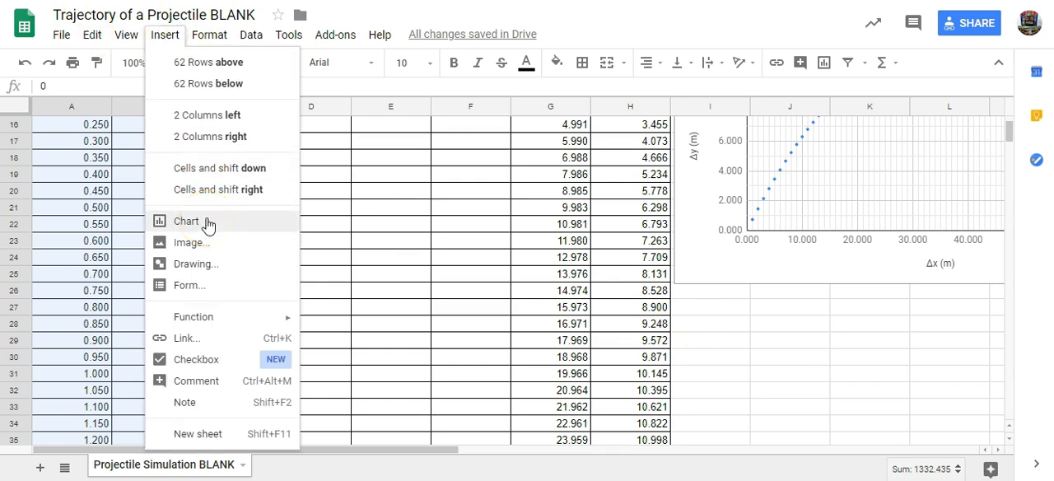
click(208, 222)
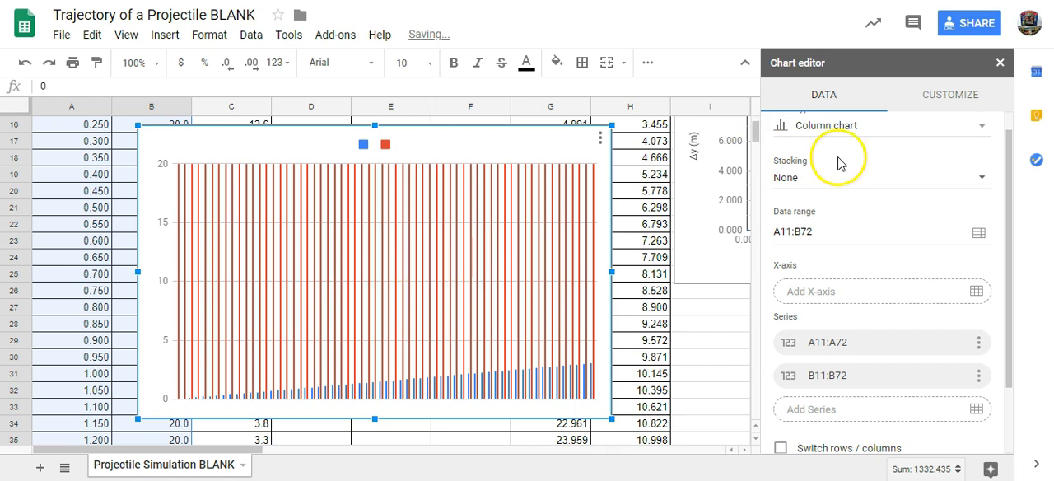
- Change the new time and horizontal velocity chart to a scatter chart
click(832, 128)
scroll(814, 216, down, 5)
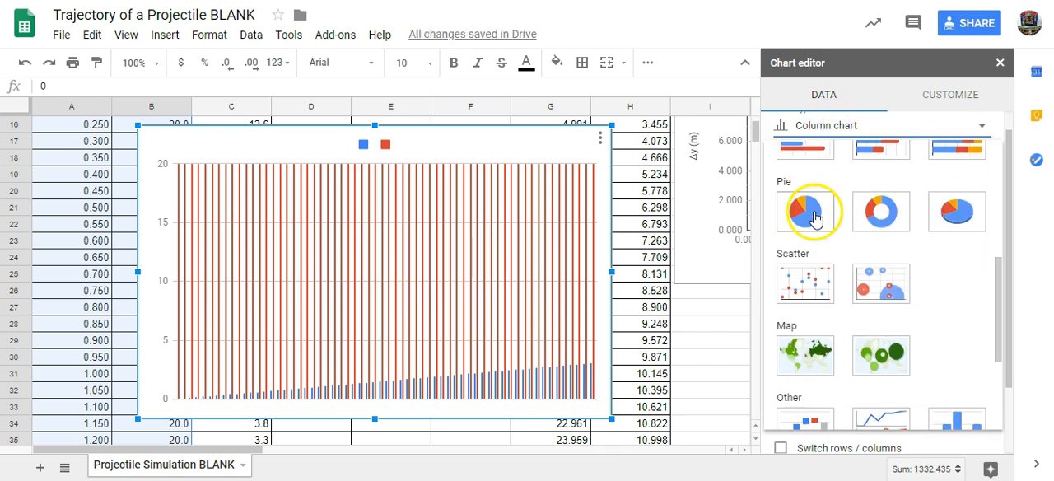
click(804, 283)
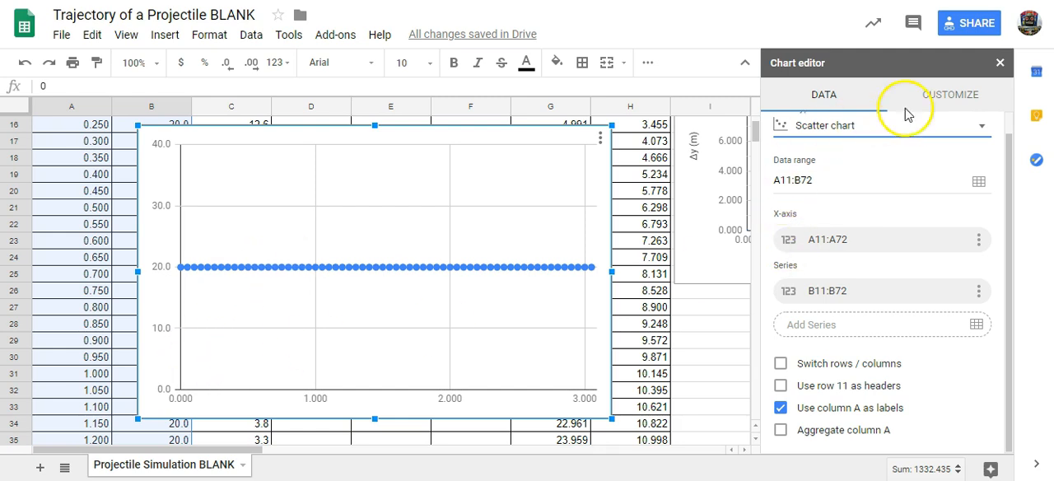
- Title the horizontal velocity scatter chart "Horizontal Velocity vs.Time"
click(964, 95)
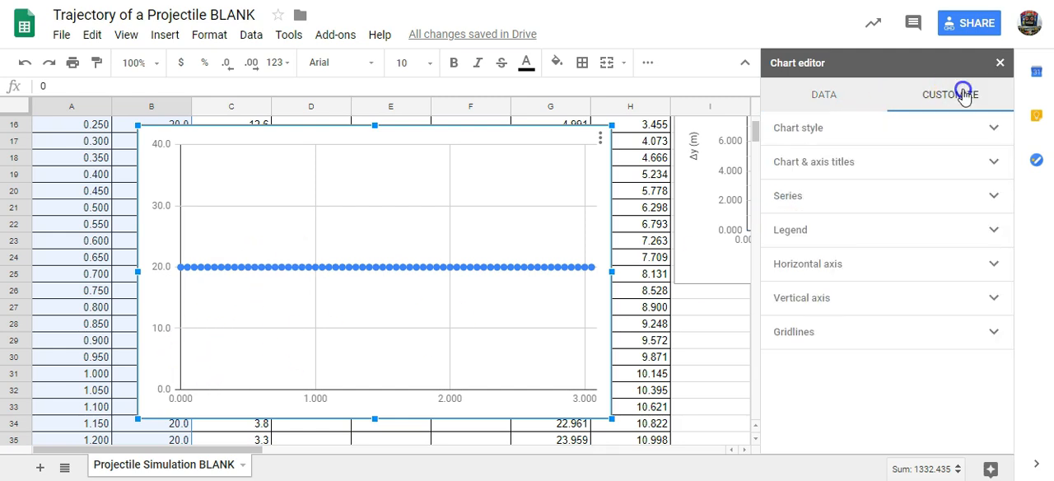
click(818, 170)
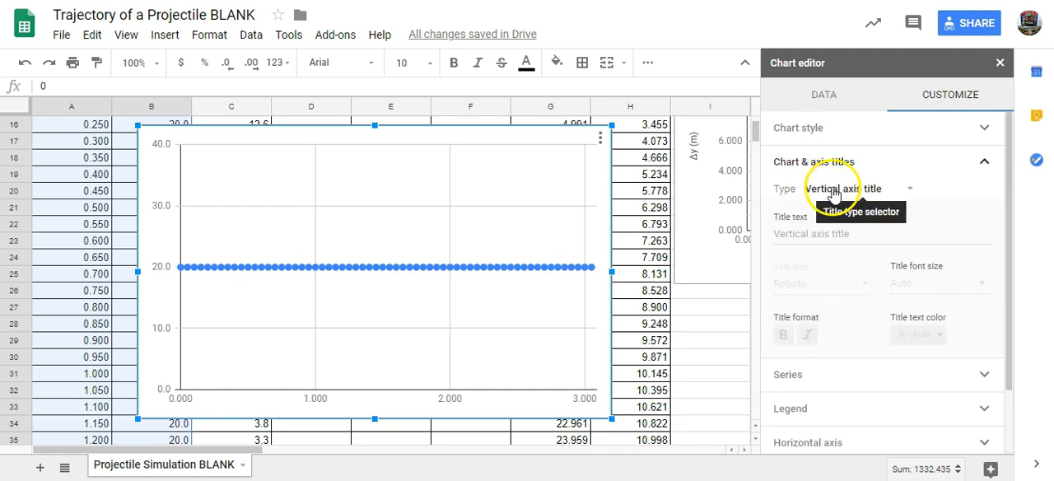
click(832, 190)
click(862, 127)
click(818, 233)
text(Horizontal Velocity vs.Time)
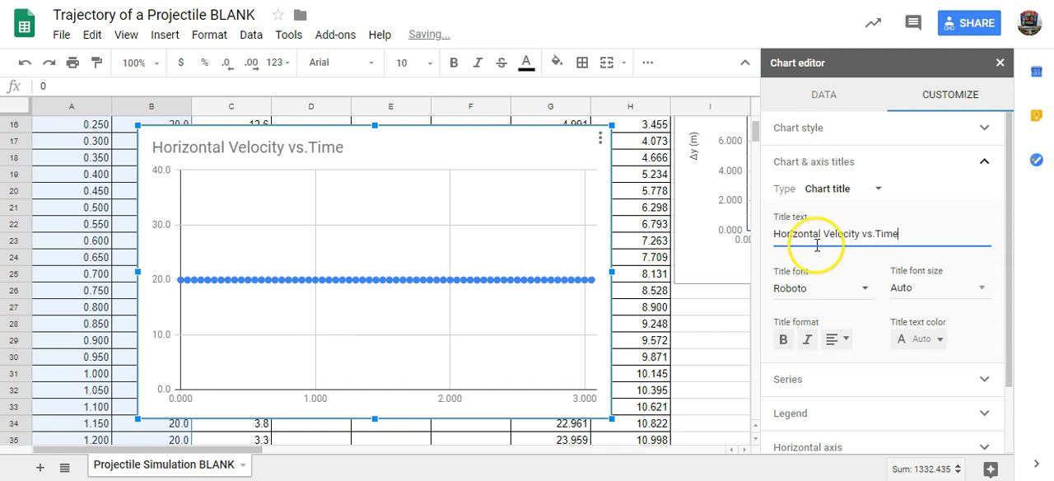
- Set the horizontal axis title of the horizontal velocity chart to "Time, t (s)"
click(832, 193)
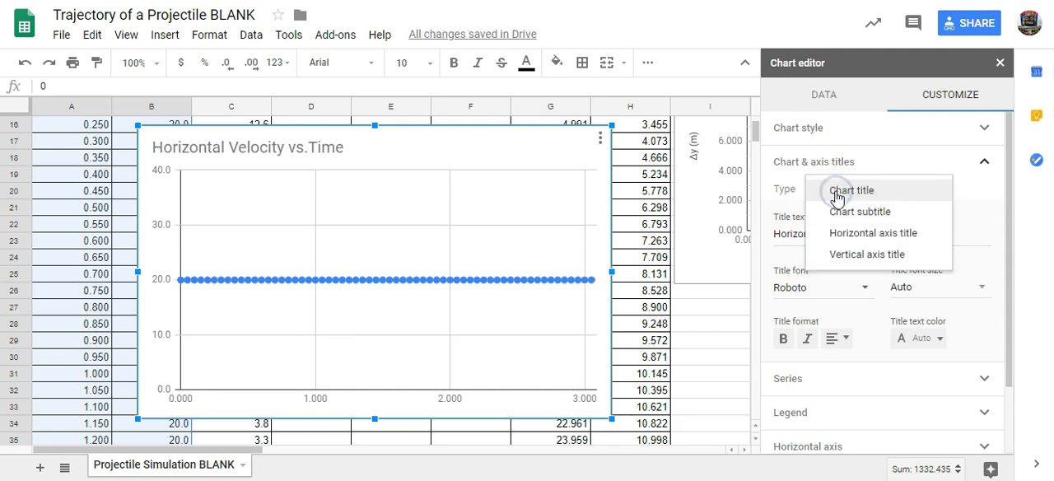
click(871, 233)
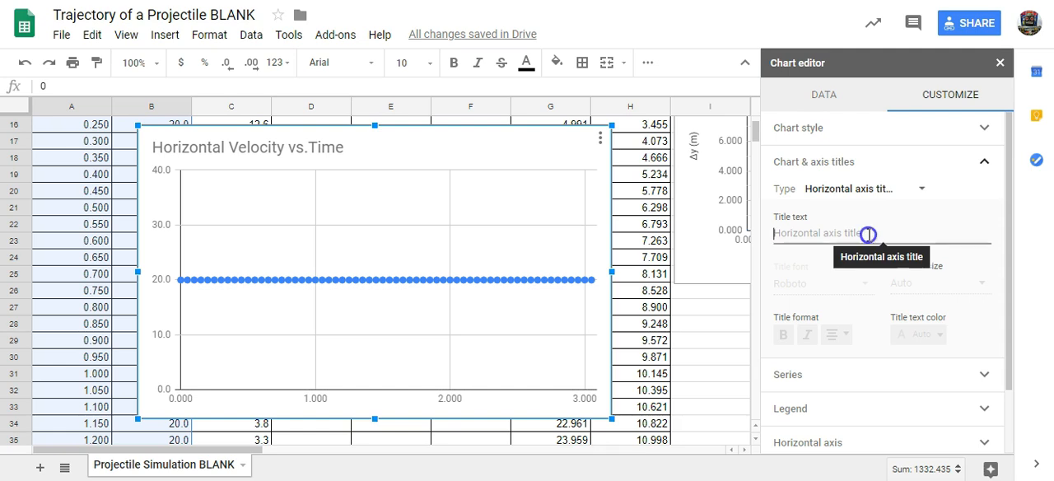
click(869, 235)
text(Time)
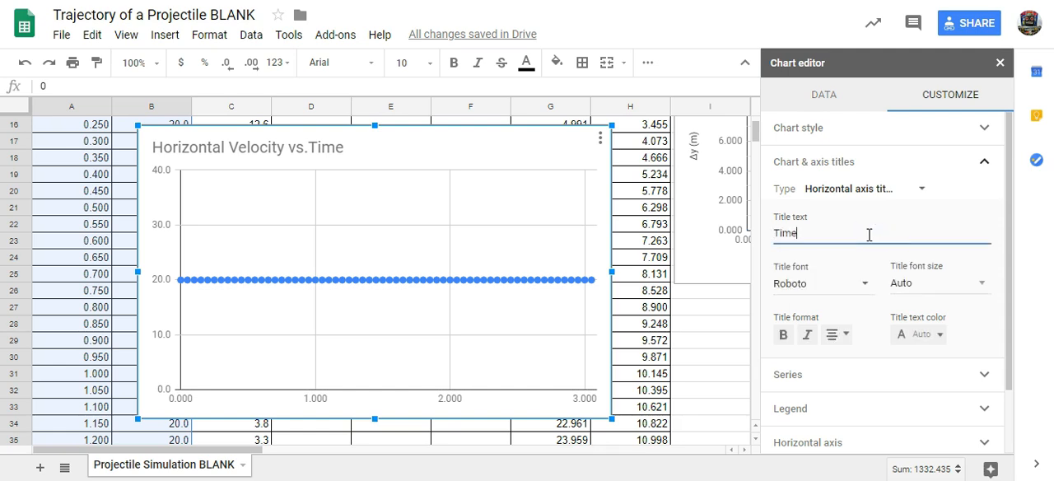
text(, t (s))
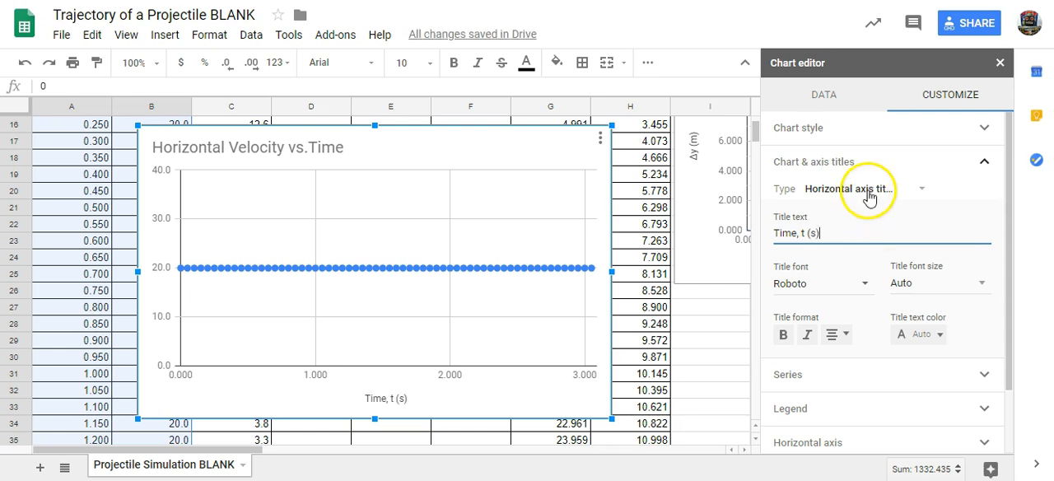
- Set the chart's vertical axis title to "Horizontal velocity, v(x) (m/s)"
click(870, 194)
click(869, 209)
click(851, 233)
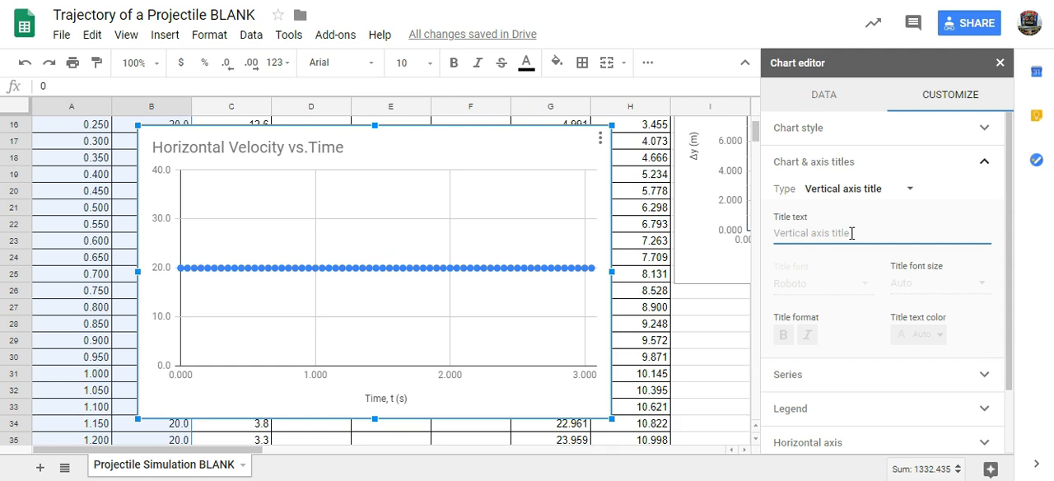
text(Horizontal velocity, v(x) (m/s)
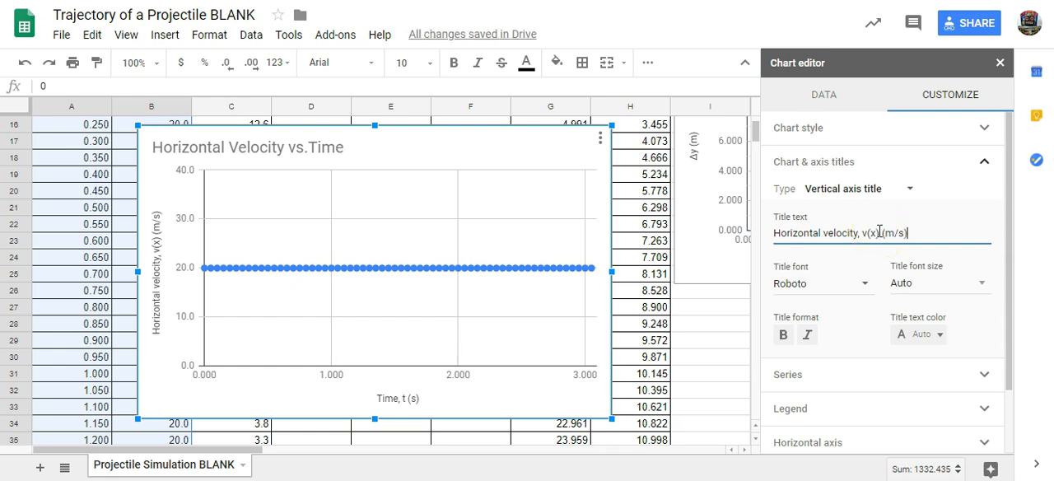
- Reduce the point size of the horizontal velocity data series to 2px
click(819, 163)
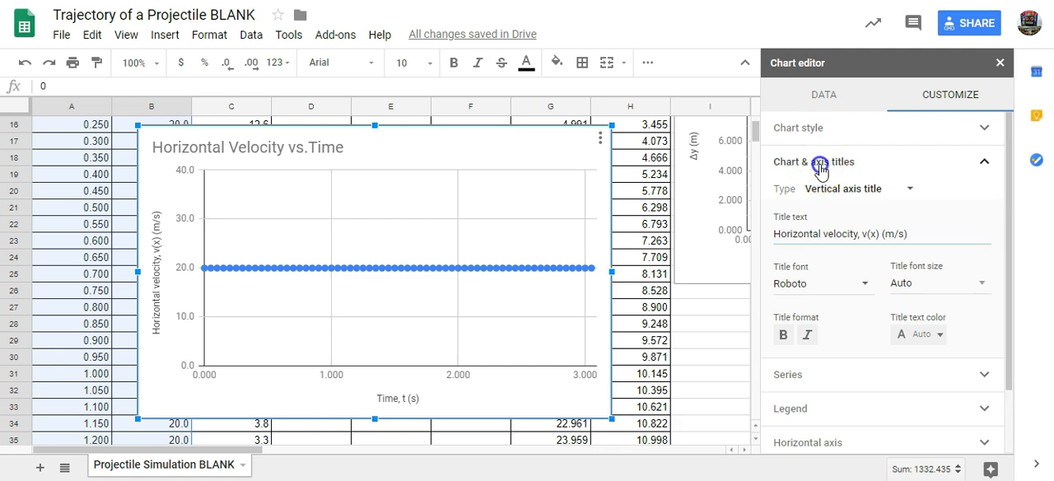
click(803, 199)
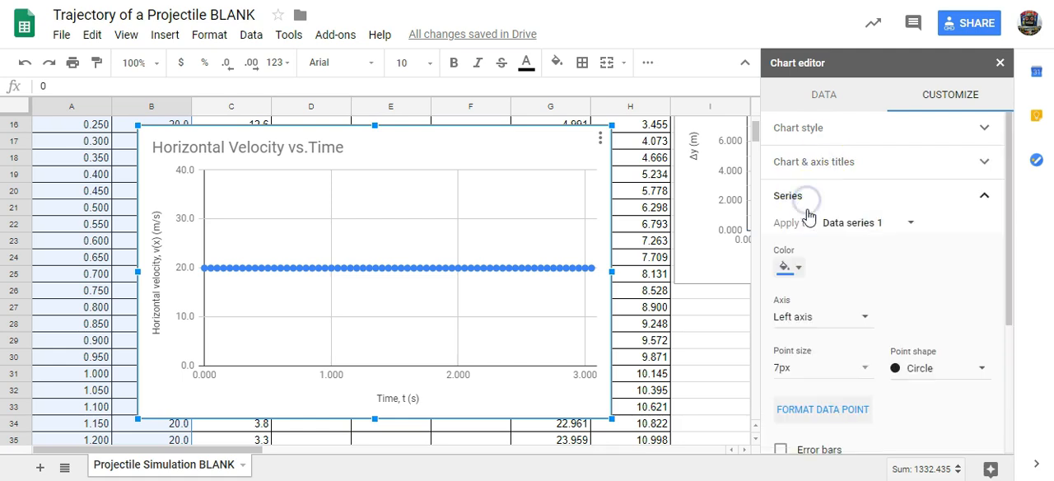
click(863, 368)
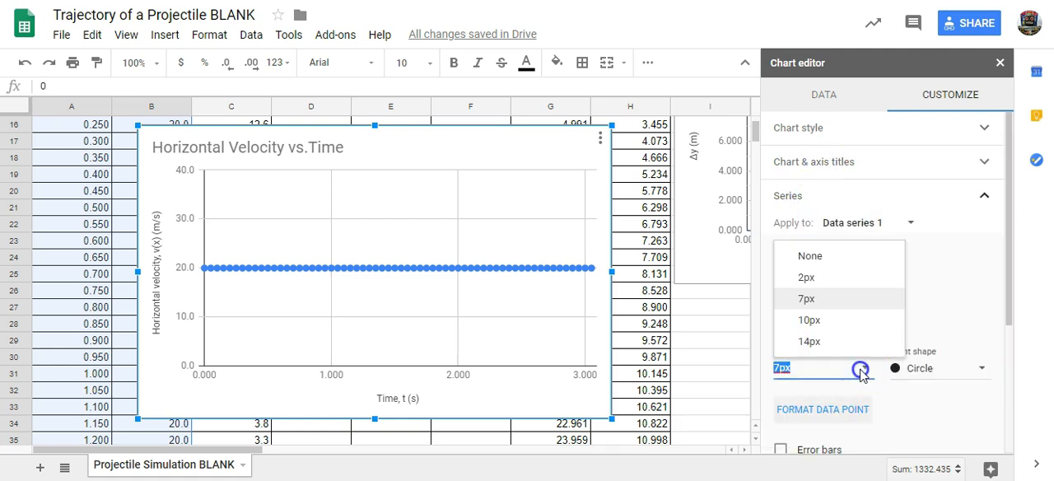
click(810, 277)
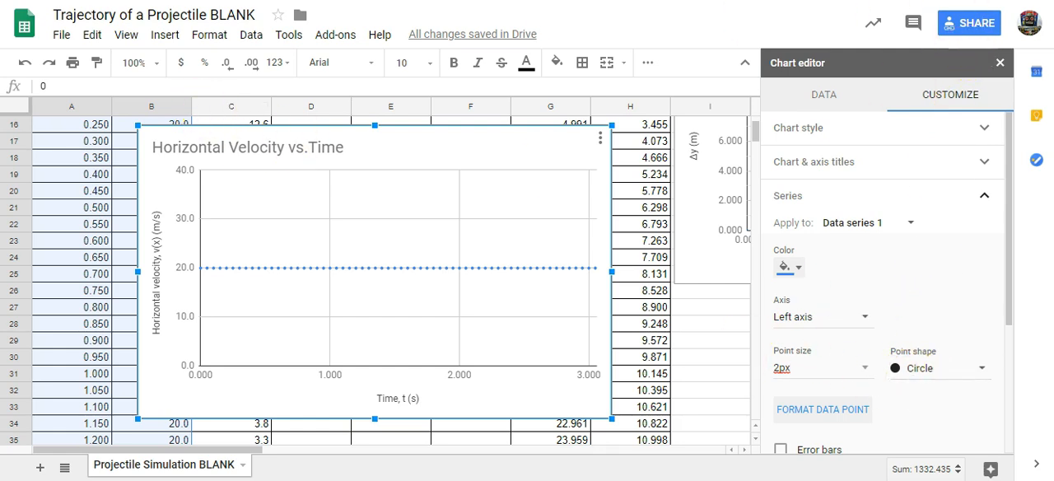
- Close the chart editor and move the Horizontal Velocity vs.Time chart directly below the parabolic trajectory chart
click(1000, 63)
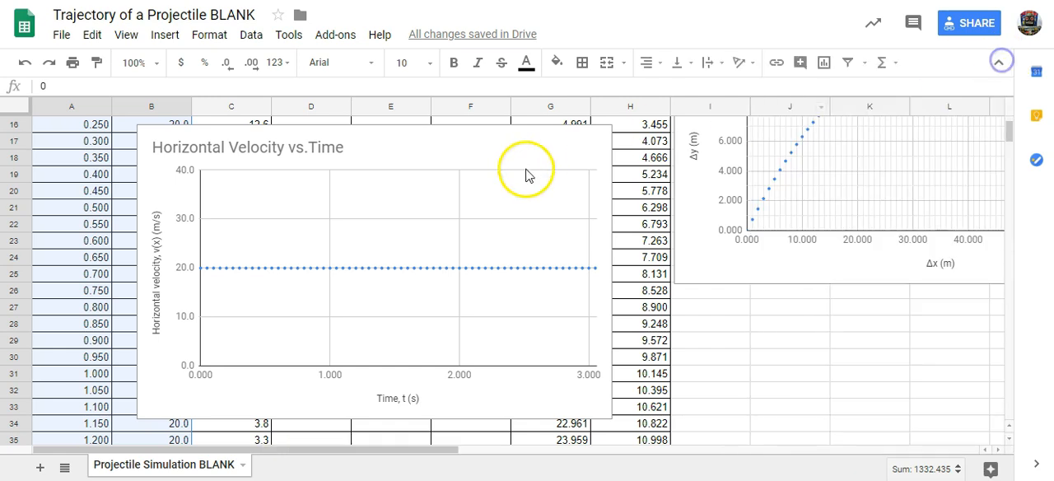
click(375, 142)
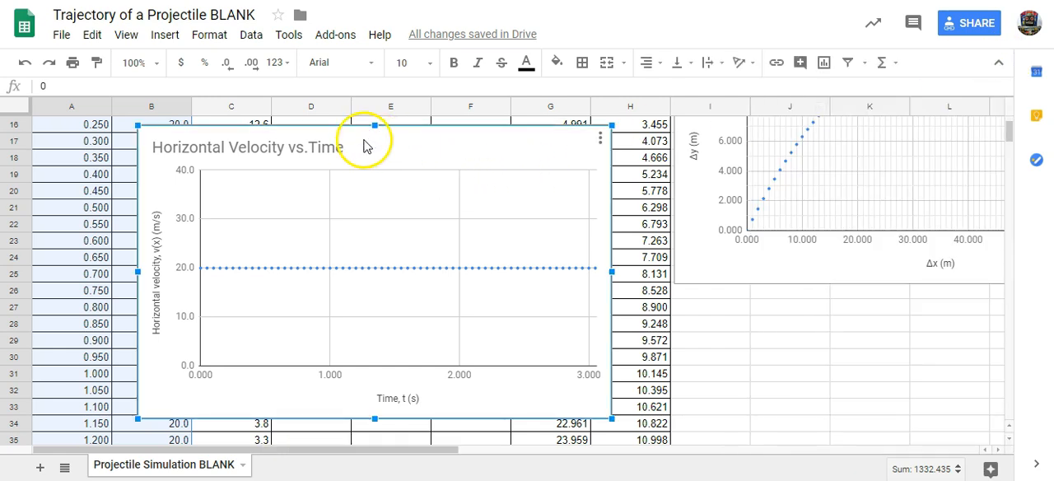
drag(363, 141, 902, 303)
scroll(349, 382, up, 5)
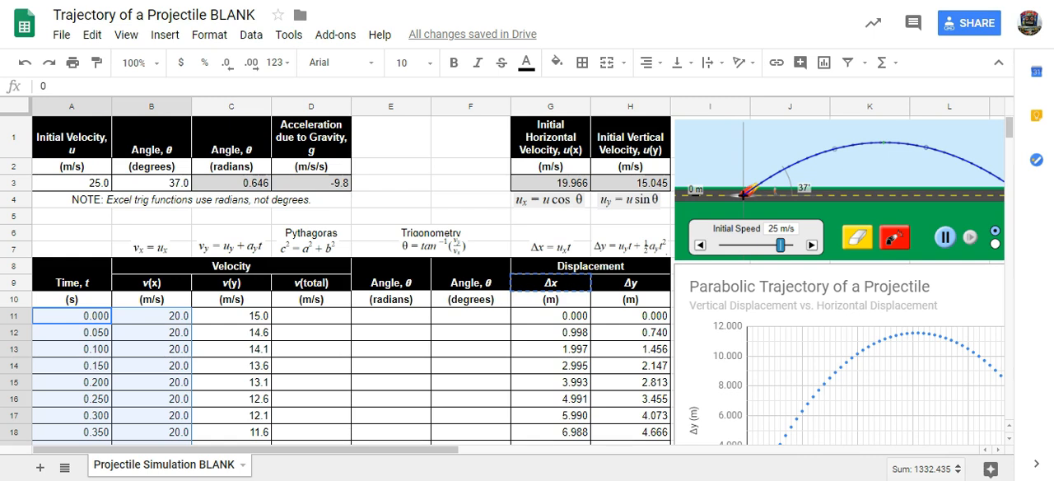
click(307, 321)
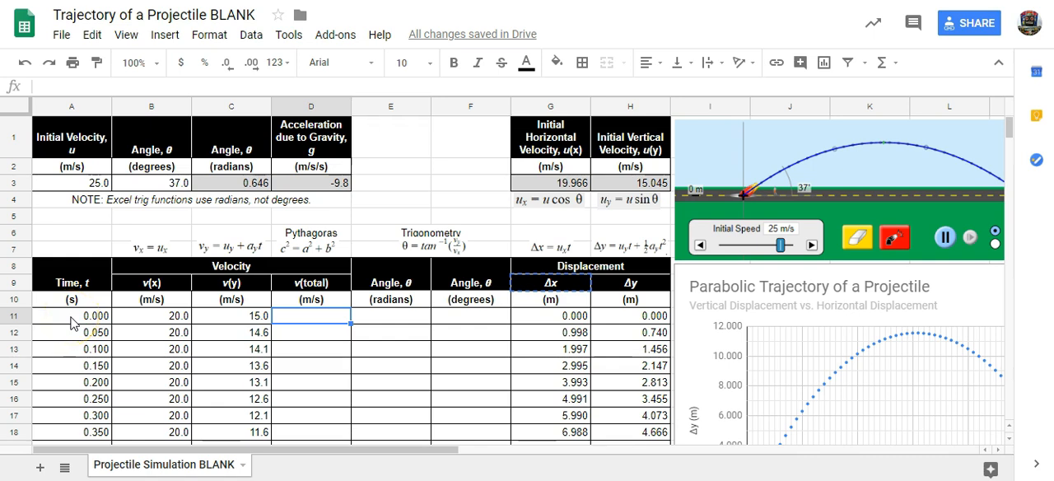
click(71, 321)
drag(70, 321, 68, 369)
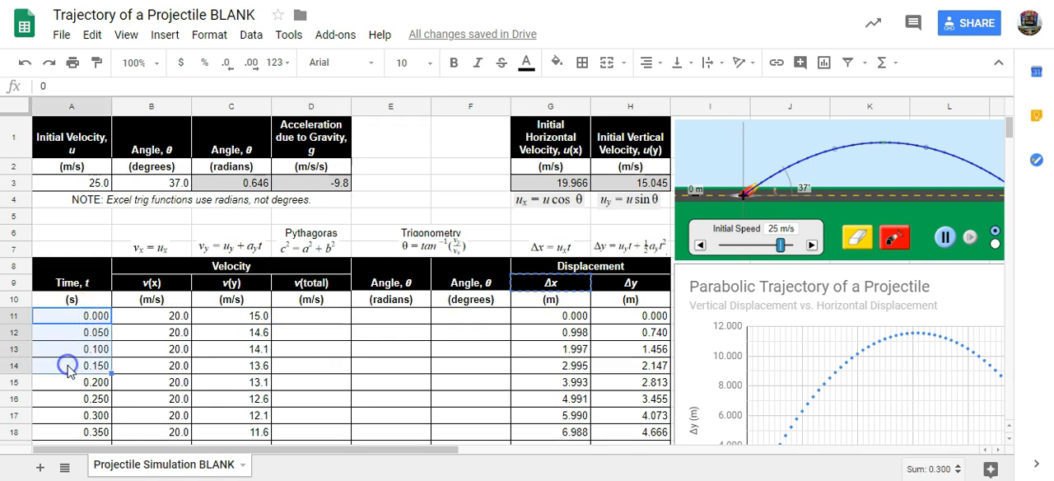
drag(231, 315, 239, 397)
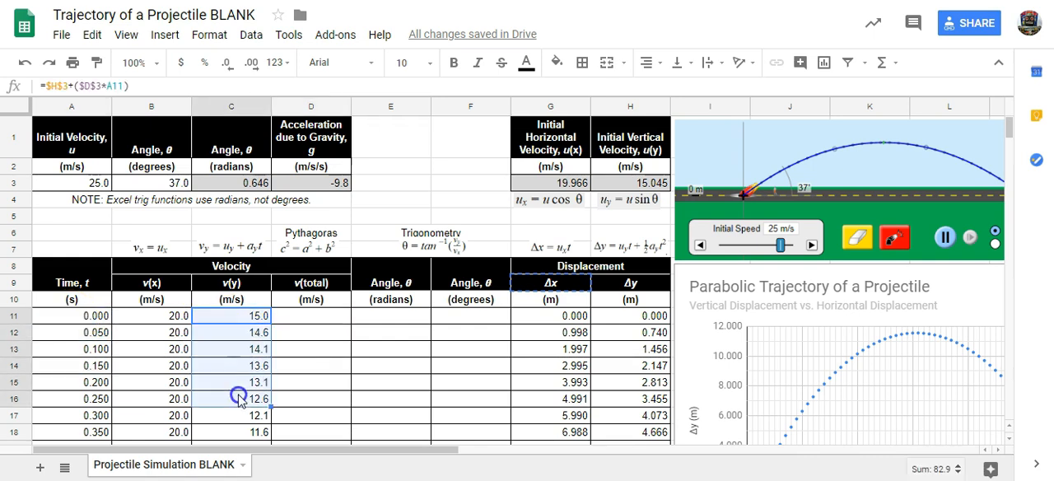
click(306, 316)
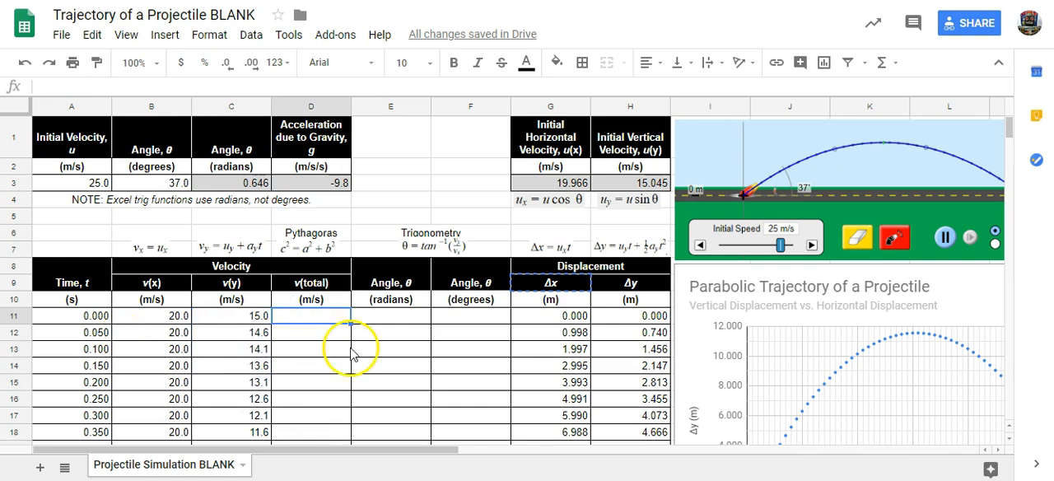
drag(52, 321, 79, 319)
click(342, 381)
- Select the time values A11:A72 together with the non-adjacent vertical velocity values C11:C72
click(78, 317)
drag(78, 320, 93, 196)
scroll(405, 259, up, 8)
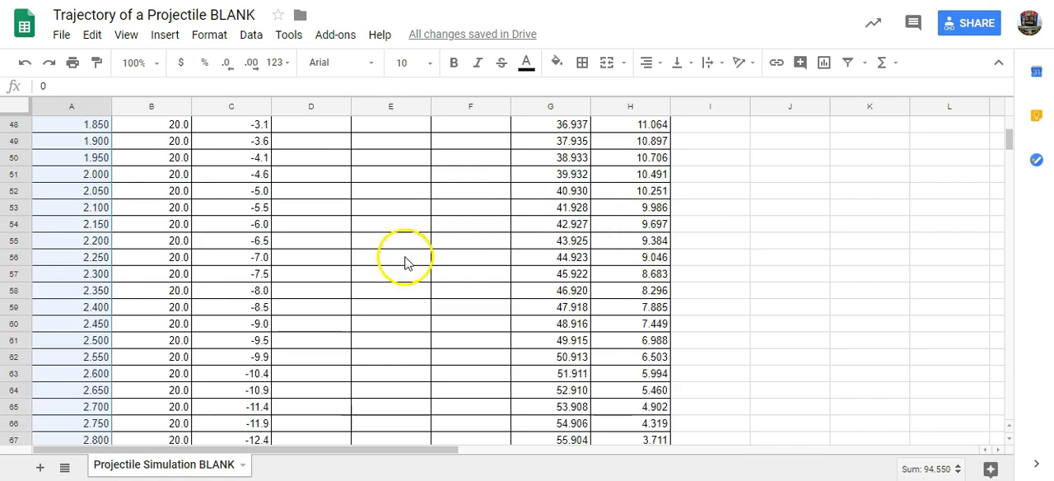
scroll(394, 310, up, 10)
scroll(394, 310, down, 3)
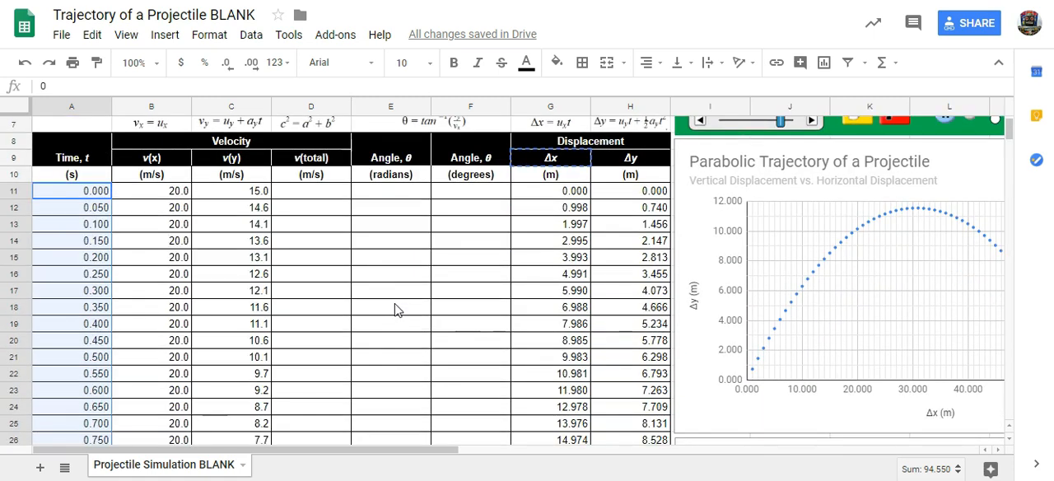
click(251, 194)
drag(251, 195, 238, 375)
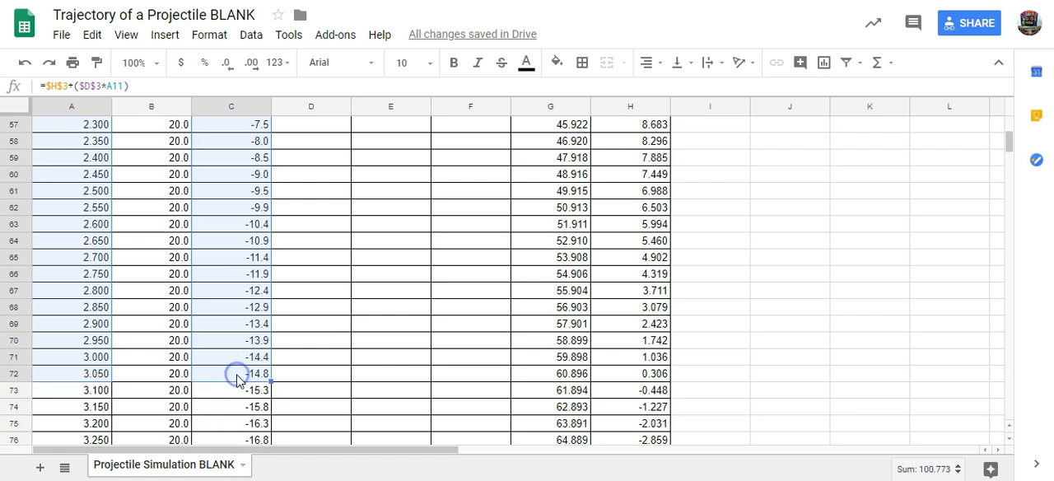
- Insert a chart from the selected time and vertical velocity data and change it to a scatter chart
scroll(362, 355, up, 10)
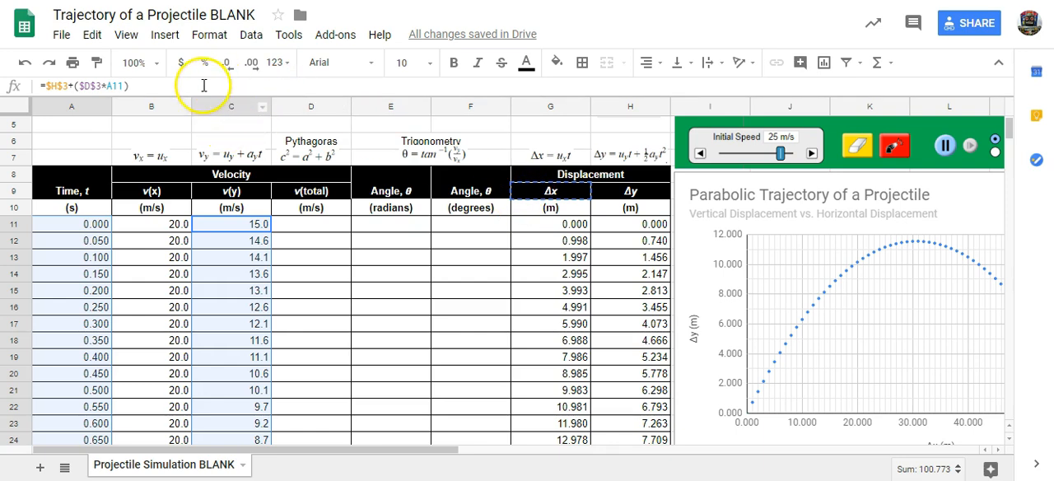
scroll(739, 278, down, 2)
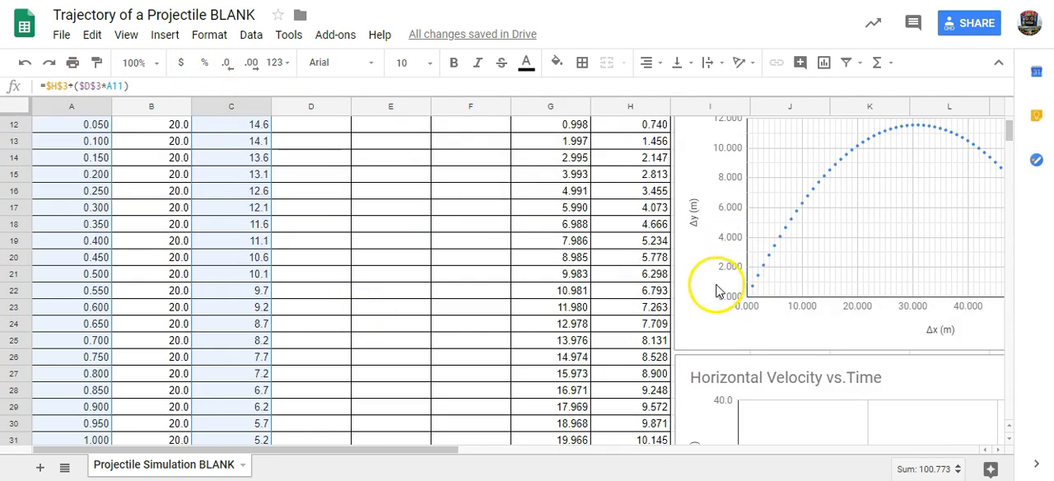
scroll(708, 290, up, 5)
click(161, 40)
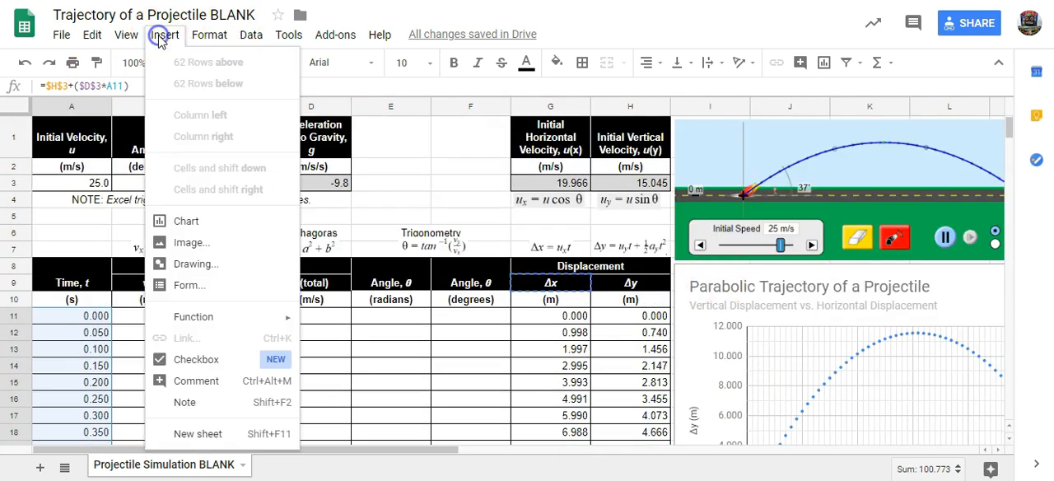
click(193, 227)
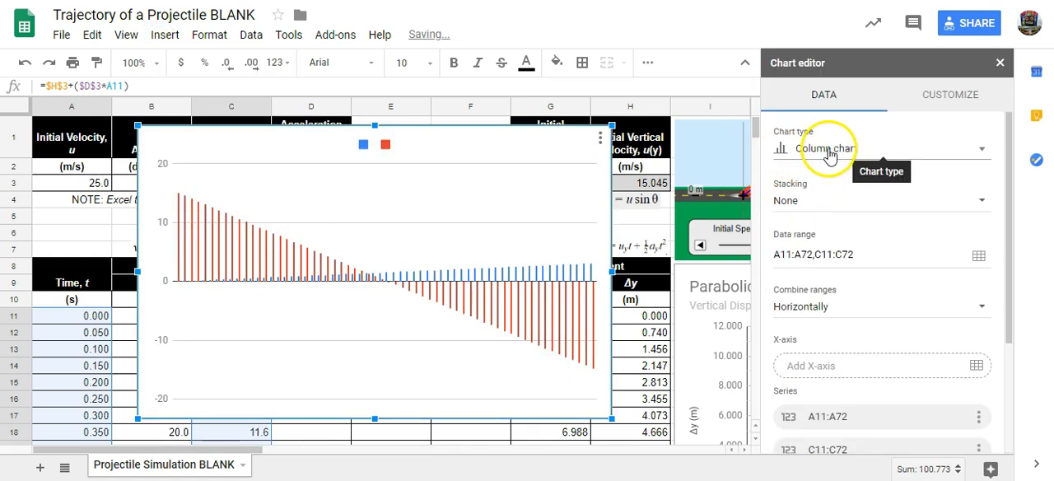
click(830, 157)
scroll(836, 333, down, 3)
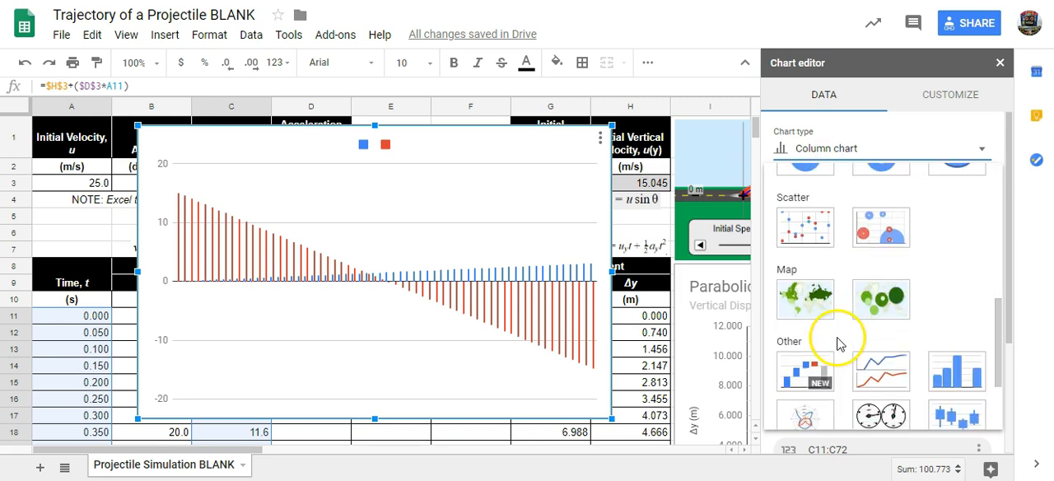
click(797, 221)
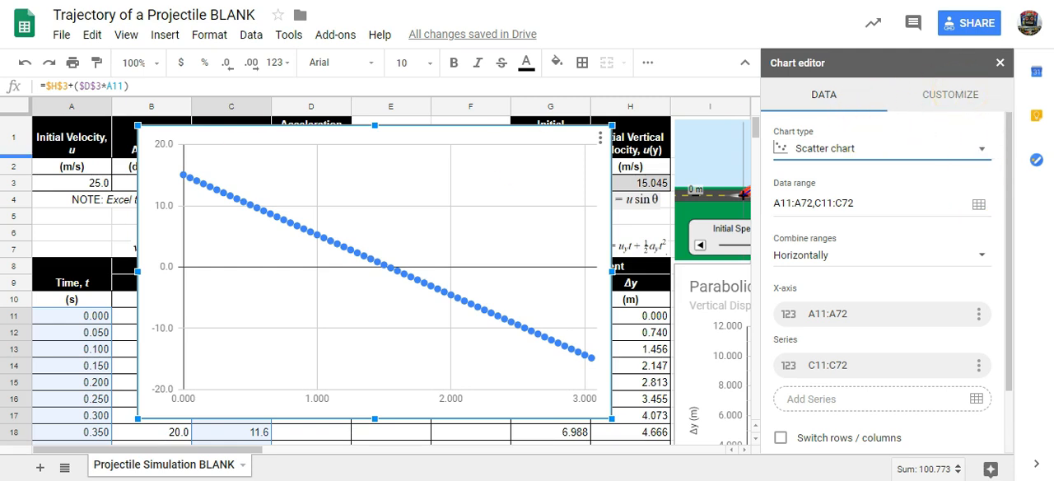
- Title the new vertical velocity scatter chart "Vertical Velocity vs. Time"
click(956, 95)
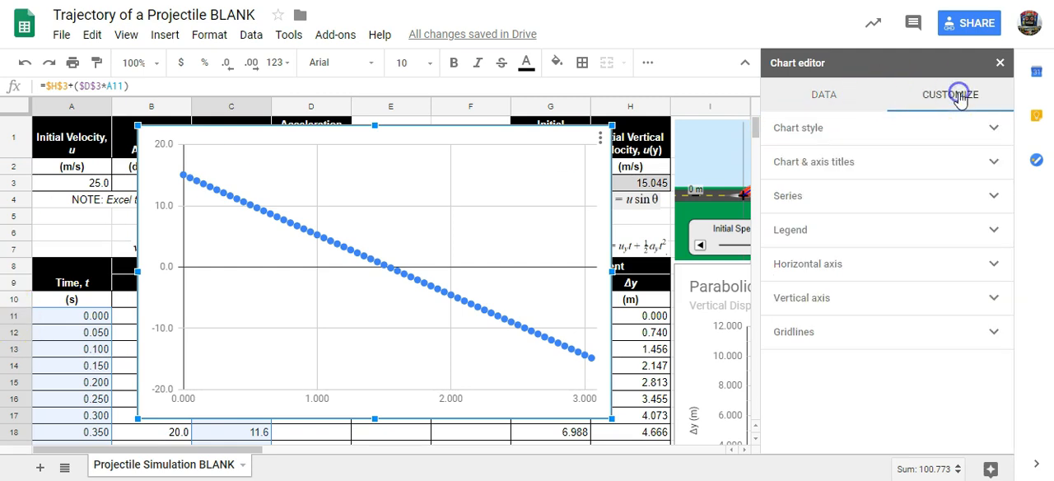
click(837, 165)
click(839, 194)
click(840, 115)
click(807, 233)
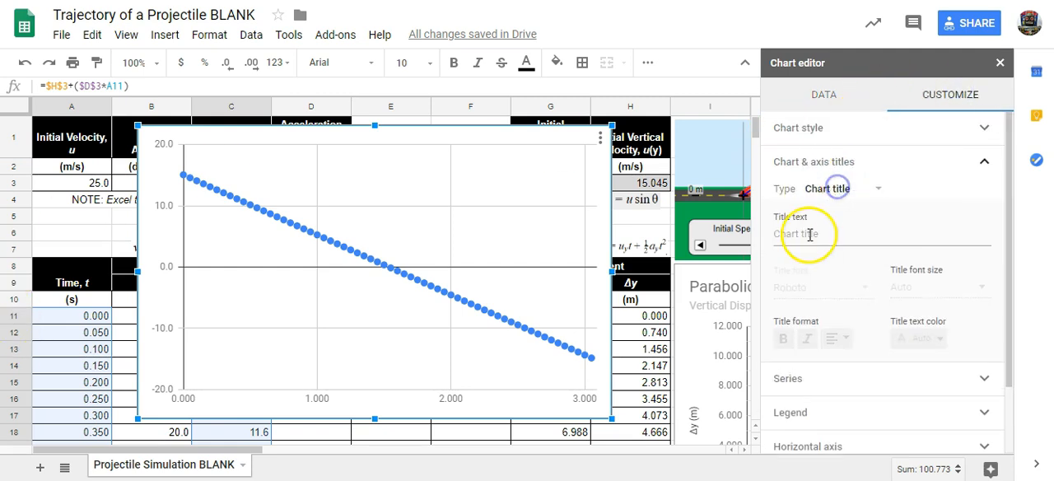
text(Vertical Velocity vs. Time)
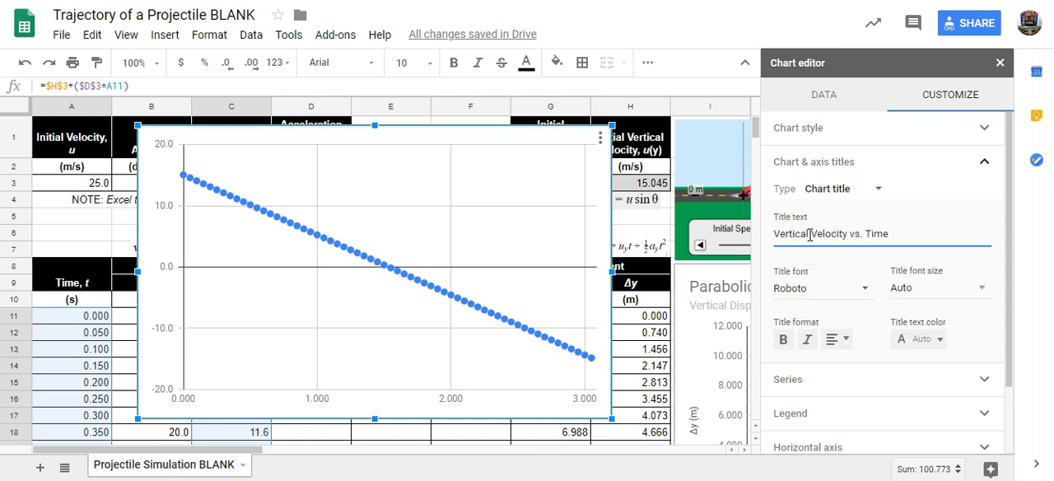
- Give the vertical velocity chart the horizontal axis title "Time, t (s)"
click(842, 188)
click(871, 233)
click(829, 235)
text(Time, t (s)
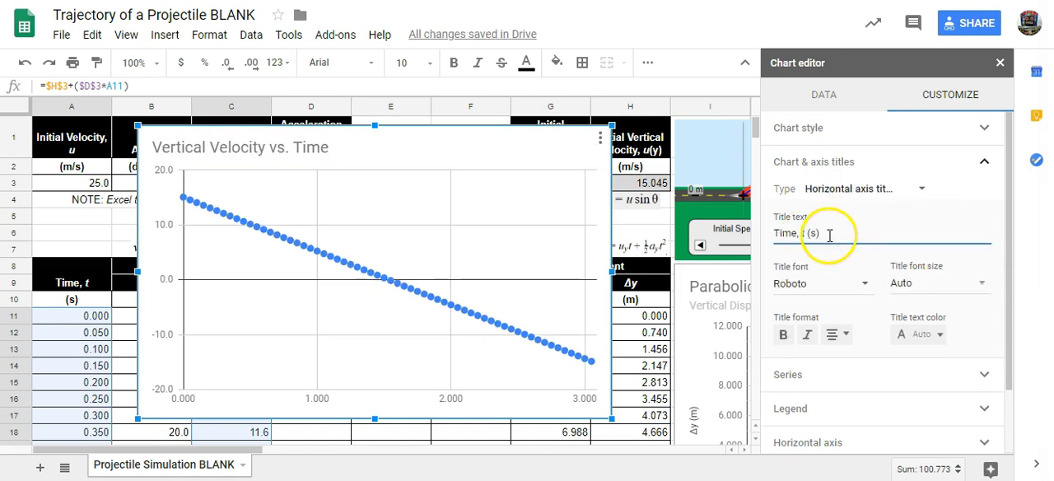
- Set the chart's vertical axis title to "Vertical Velocity, v(y) (m/s)"
click(849, 189)
click(862, 209)
click(826, 236)
text(Vertical Ve)
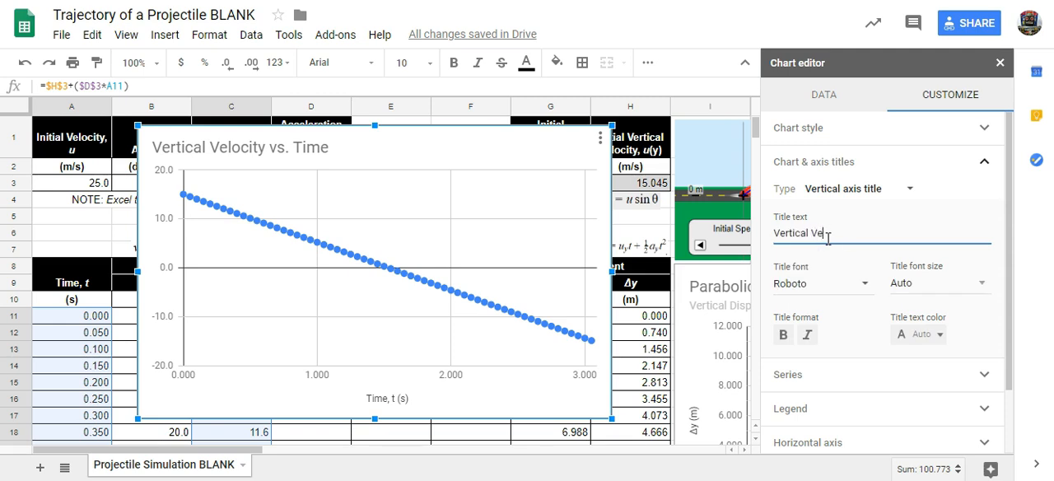
text(locity, v(y) (m/s)
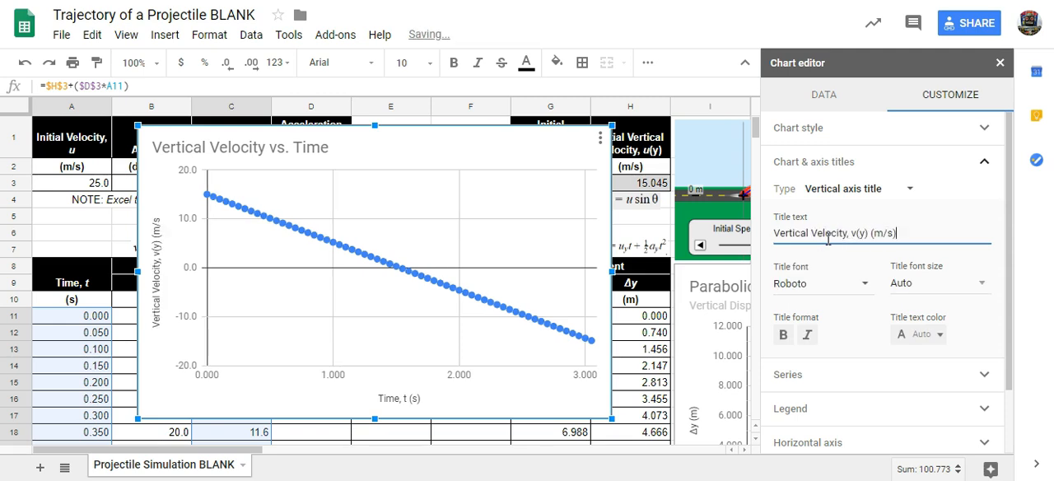
- Set the point size of the vertical velocity chart's data series to 2px
click(952, 99)
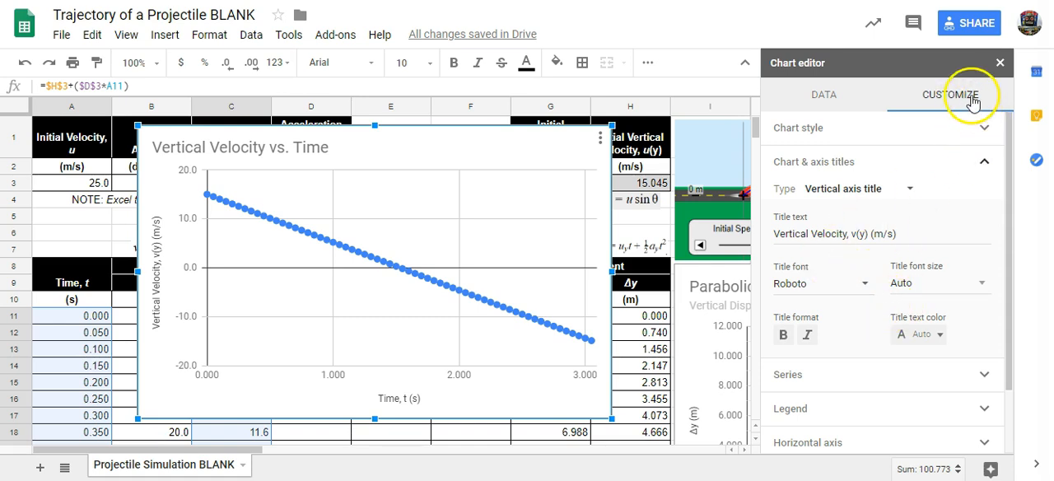
click(853, 190)
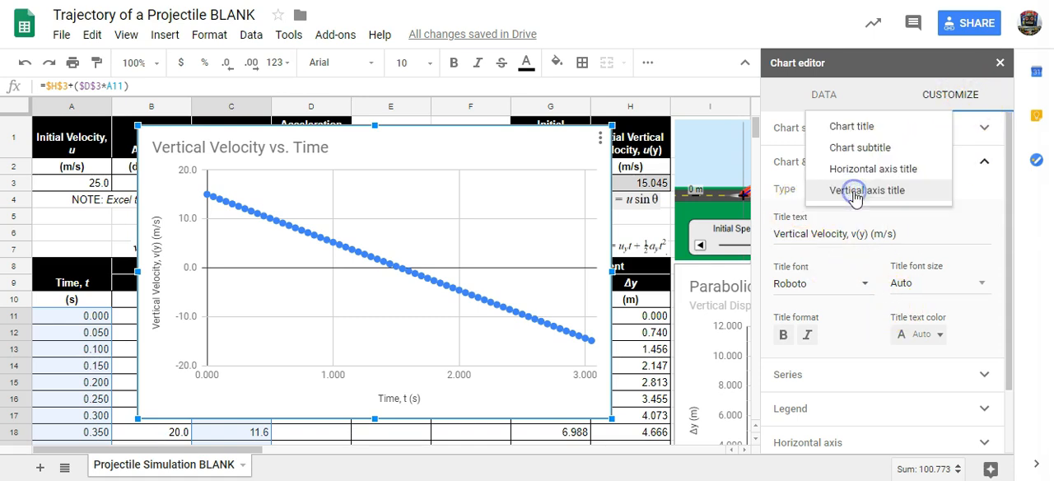
click(854, 193)
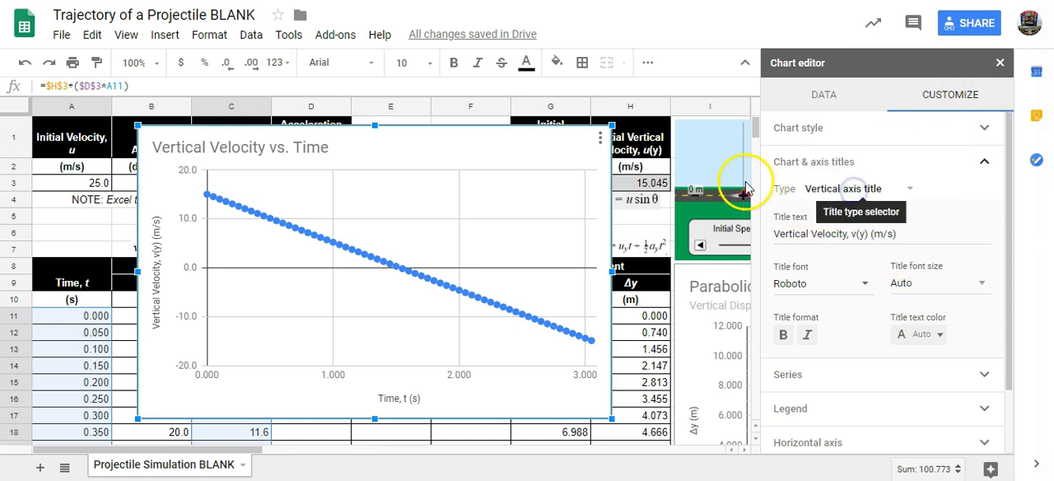
click(788, 169)
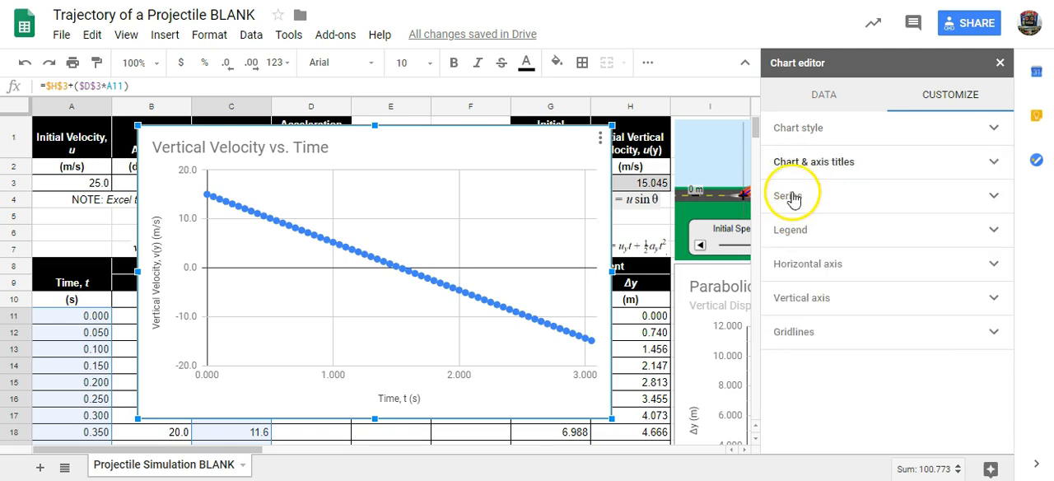
click(790, 196)
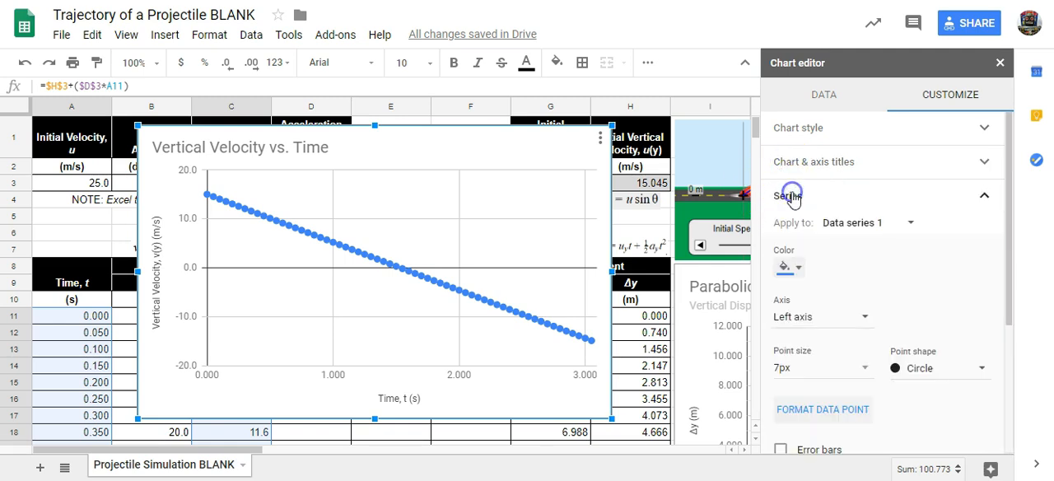
click(865, 368)
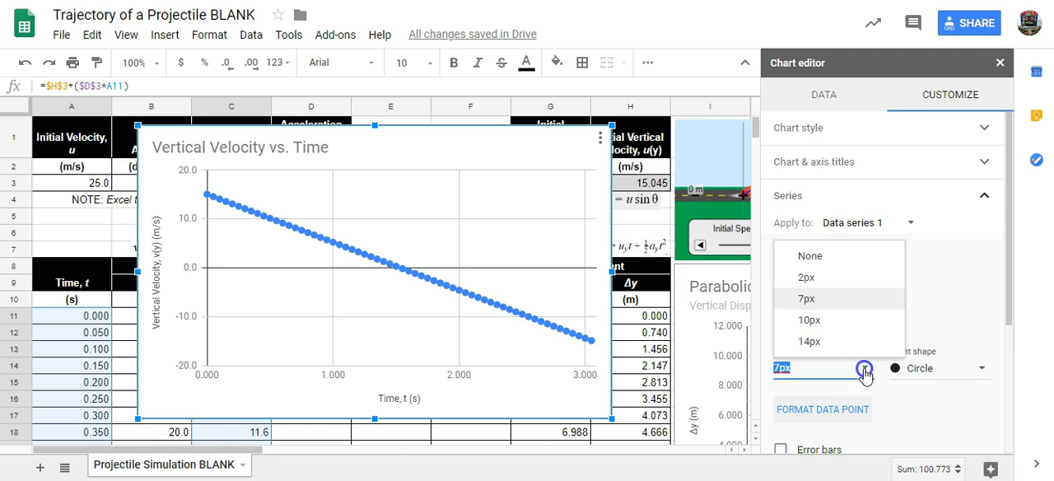
click(812, 278)
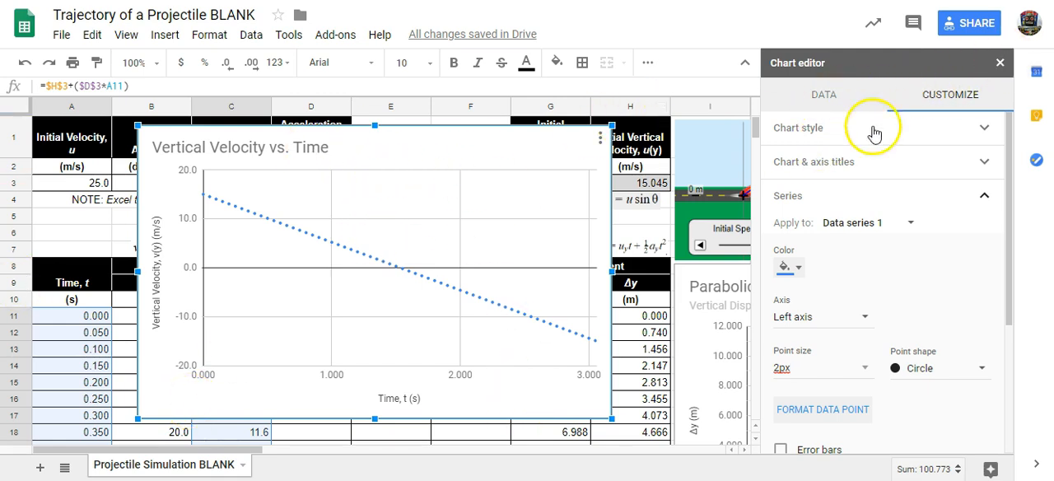
- Close the chart editor and move the vertical velocity chart off the data table, below the horizontal velocity chart
click(1002, 62)
click(348, 148)
drag(391, 146, 875, 337)
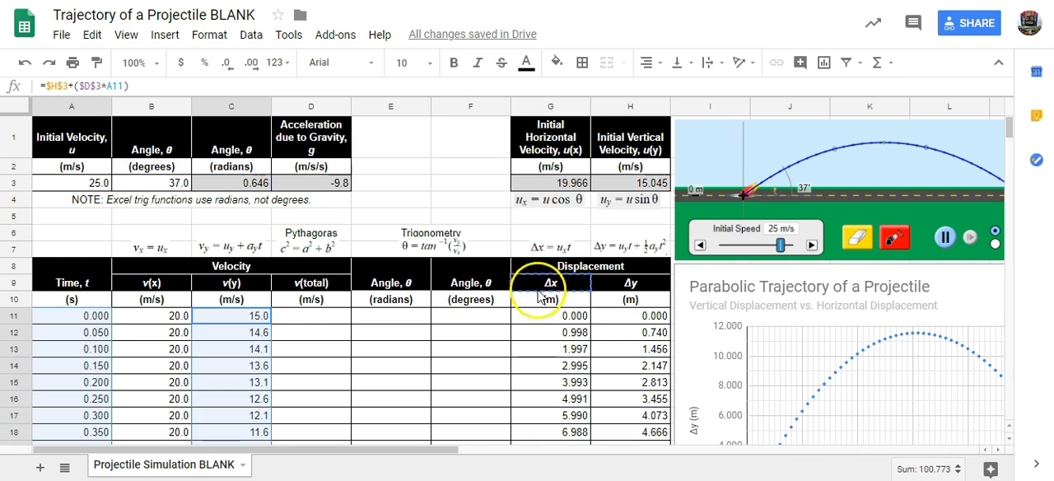
click(536, 324)
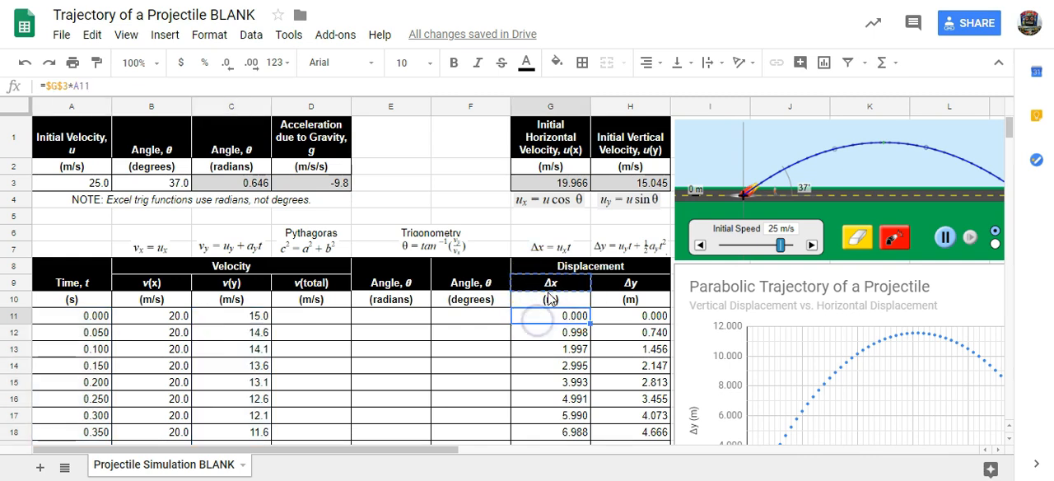
drag(548, 330, 550, 371)
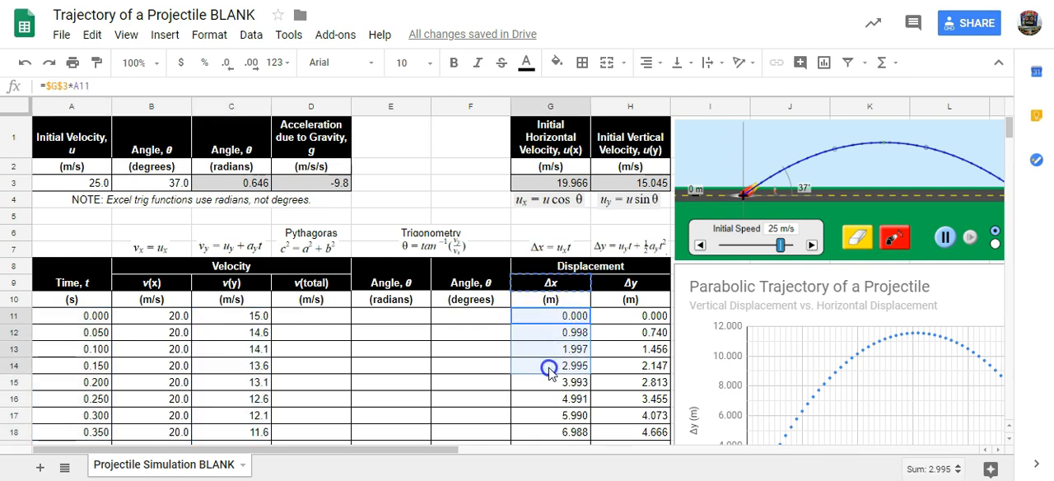
click(59, 320)
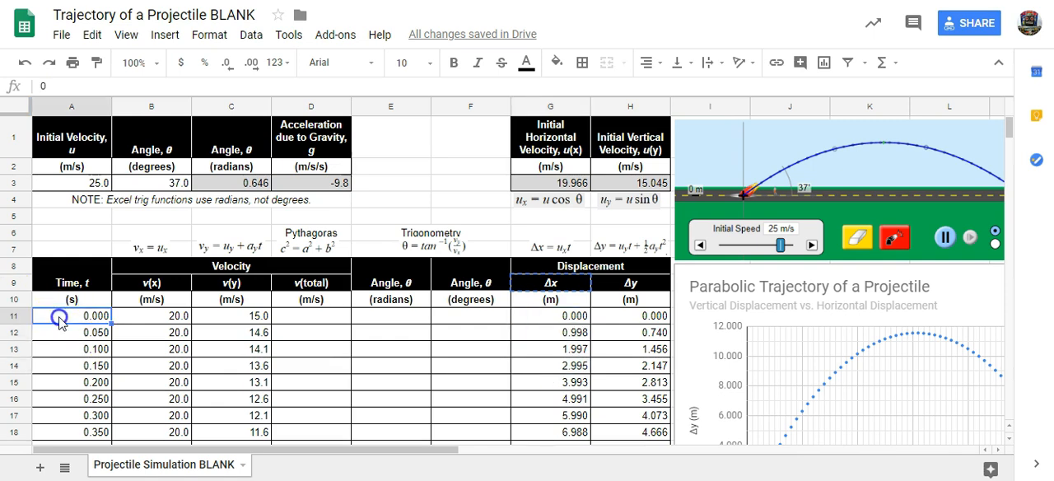
drag(60, 320, 66, 397)
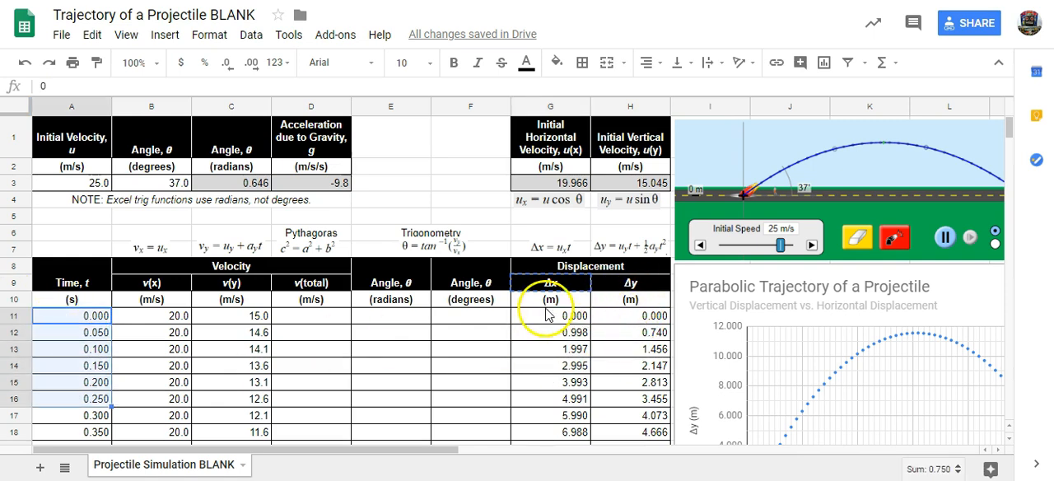
drag(536, 321, 546, 360)
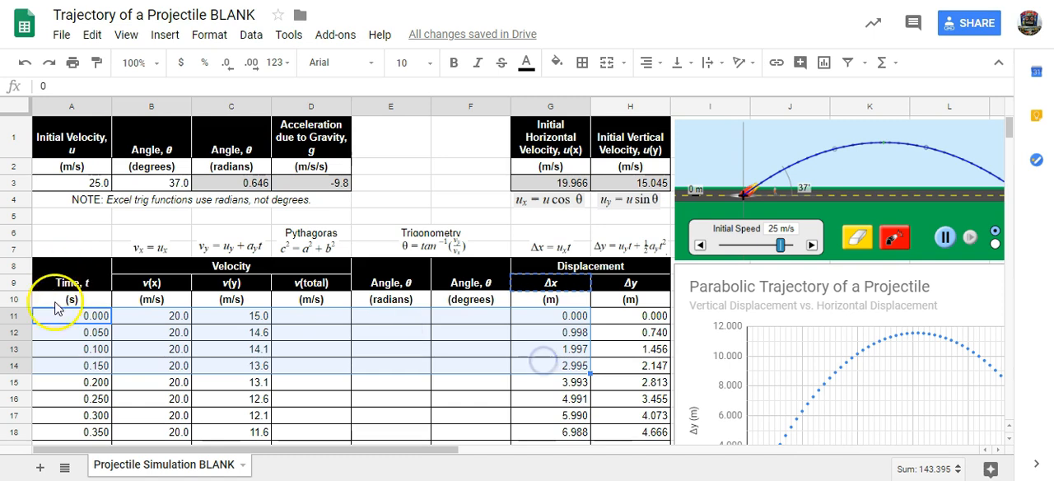
click(64, 321)
drag(63, 318, 68, 391)
double_click(68, 382)
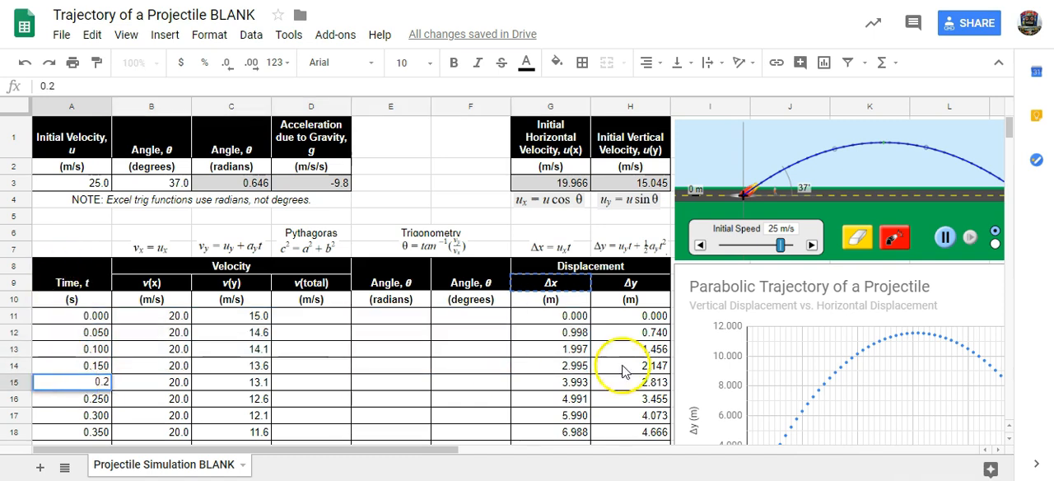
drag(568, 321, 574, 389)
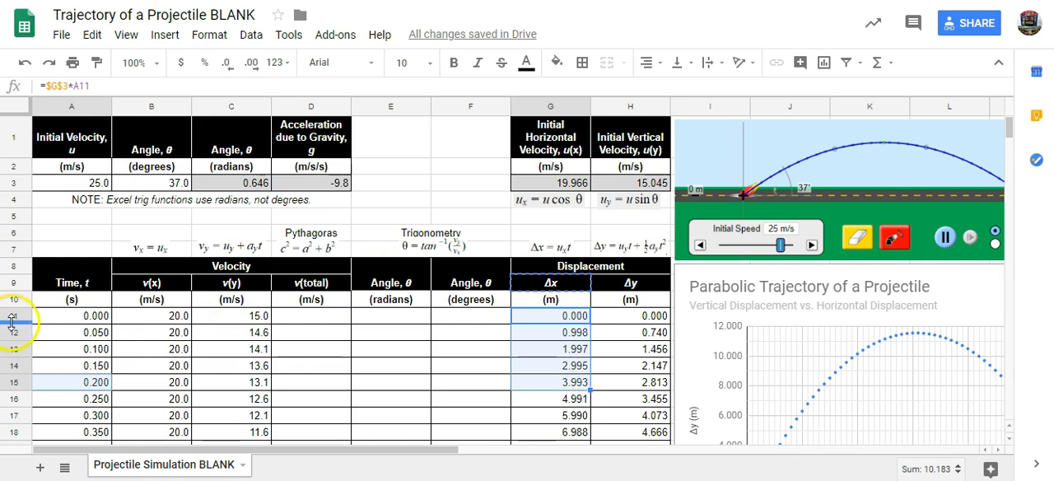
click(71, 315)
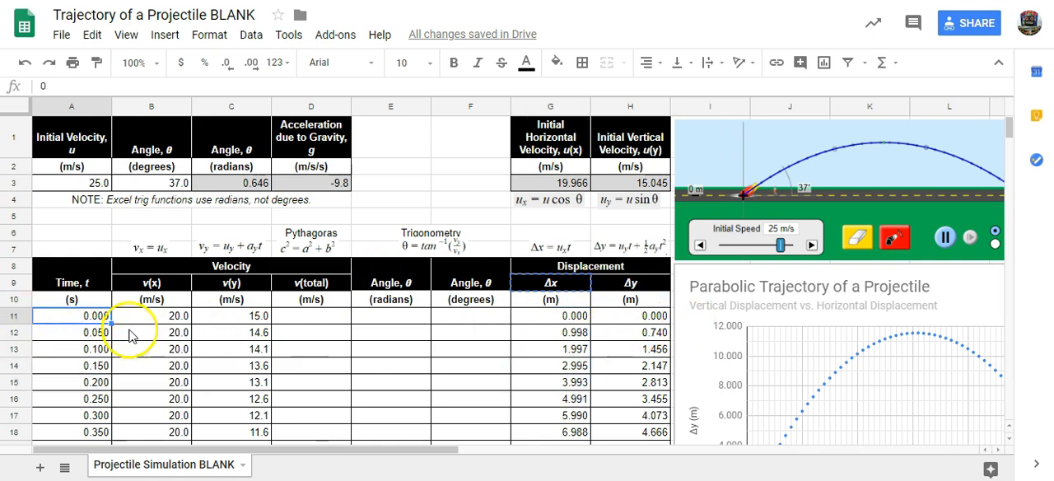
drag(90, 320, 88, 401)
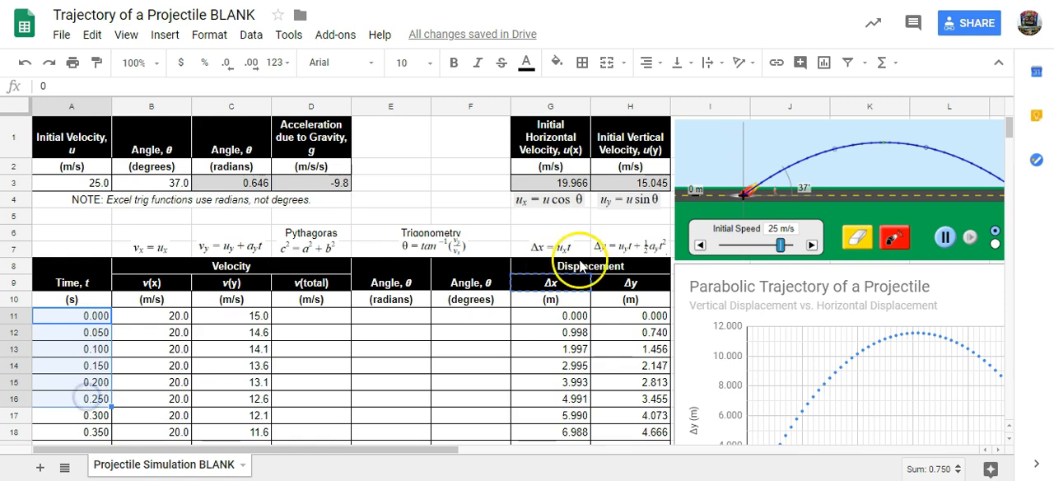
drag(637, 320, 631, 409)
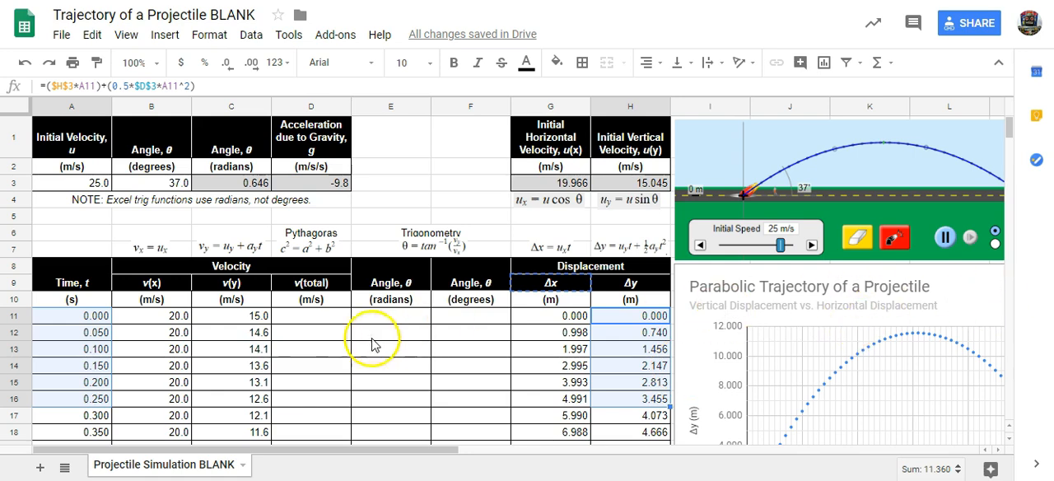
click(471, 366)
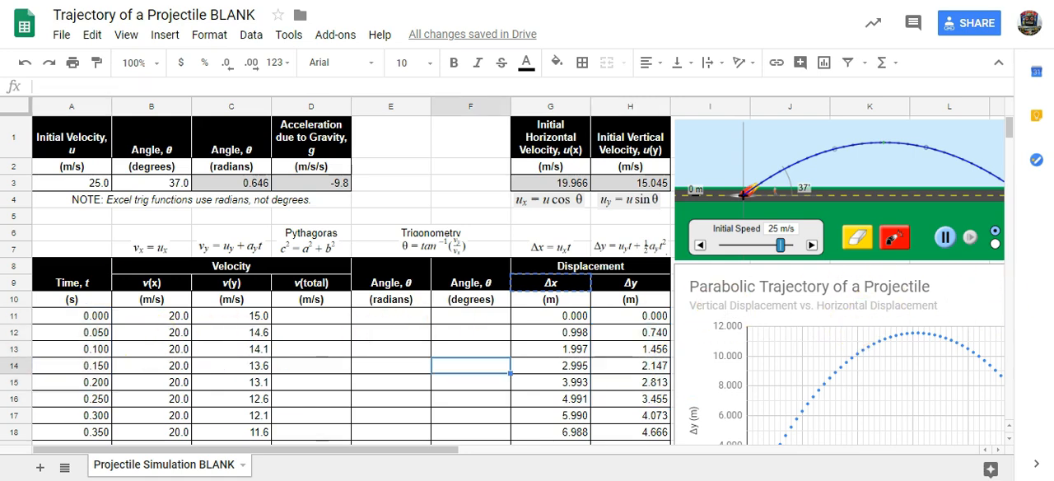
- Select the time values in A11:A72 together with the horizontal displacement values in G11:G72
scroll(73, 191, down, 2)
click(73, 190)
scroll(205, 252, down, 10)
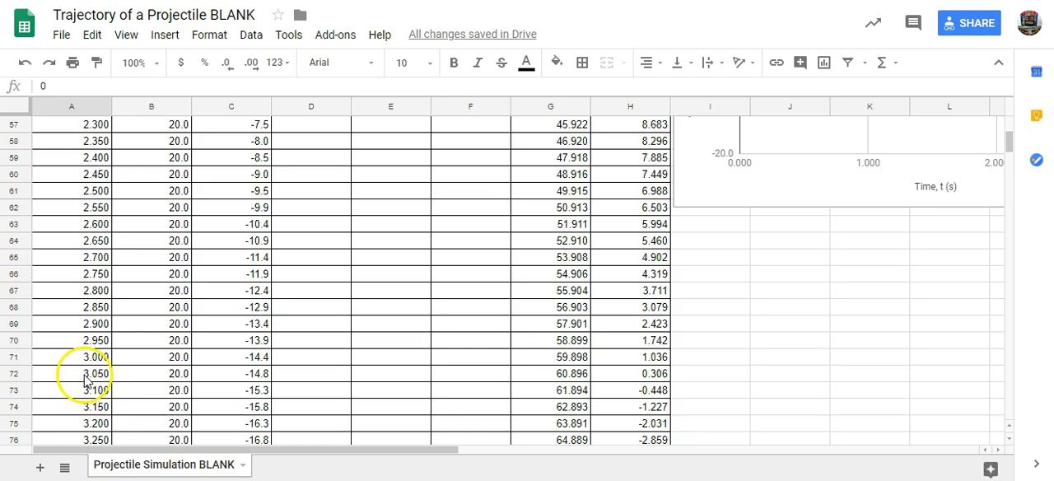
shift+click(86, 376)
scroll(556, 293, up, 11)
drag(553, 275, 560, 208)
scroll(546, 330, up, 12)
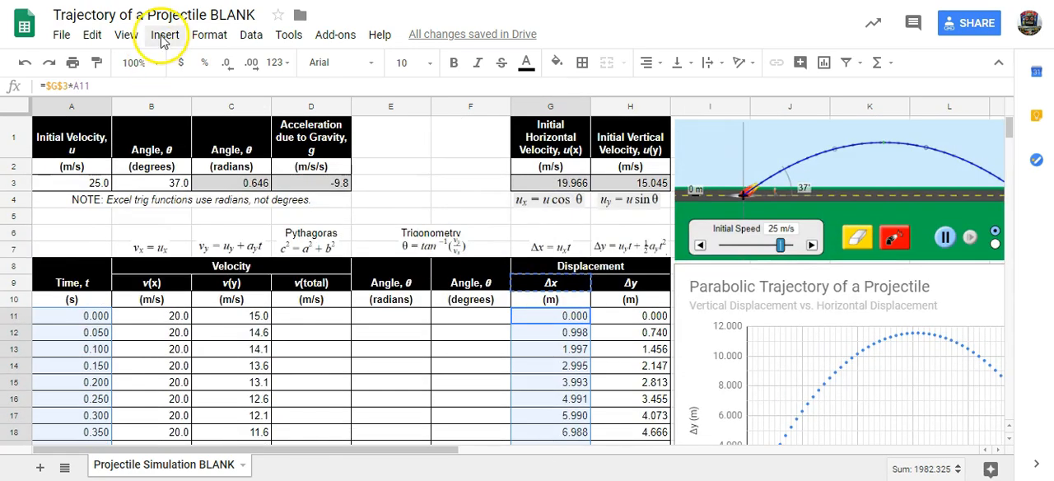
- Insert a scatter chart from the selected time and horizontal displacement data, using column A as labels
click(160, 35)
click(198, 221)
click(812, 151)
scroll(790, 330, down, 5)
click(791, 342)
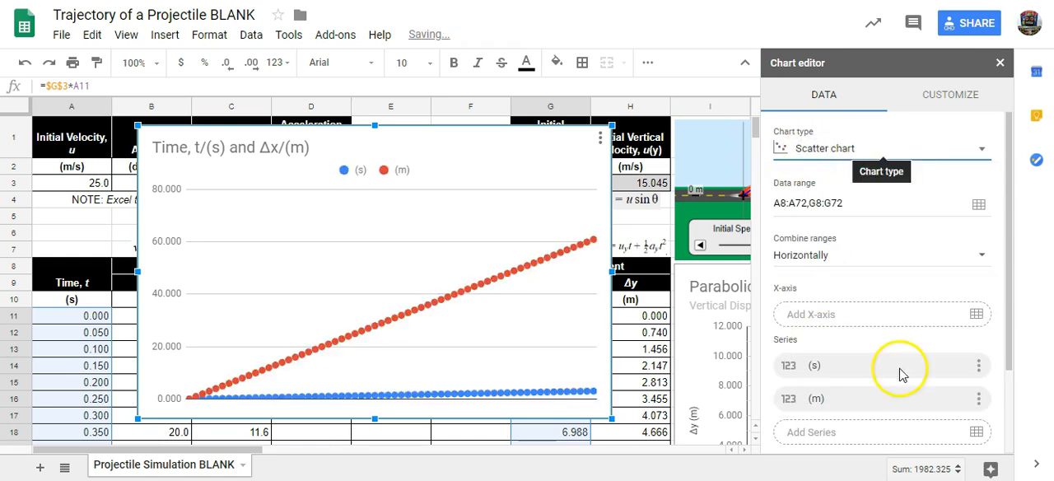
scroll(865, 379, down, 3)
click(781, 407)
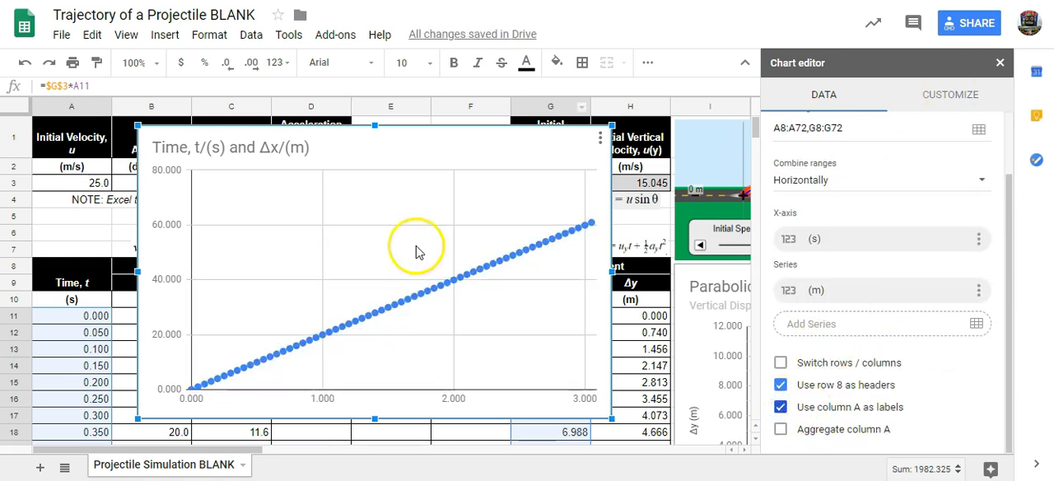
- Cut the new chart's default title text and reuse it as the horizontal axis title, trimmed to "Time, t/(s)"
click(949, 95)
click(821, 162)
click(849, 189)
click(859, 127)
drag(888, 235, 747, 235)
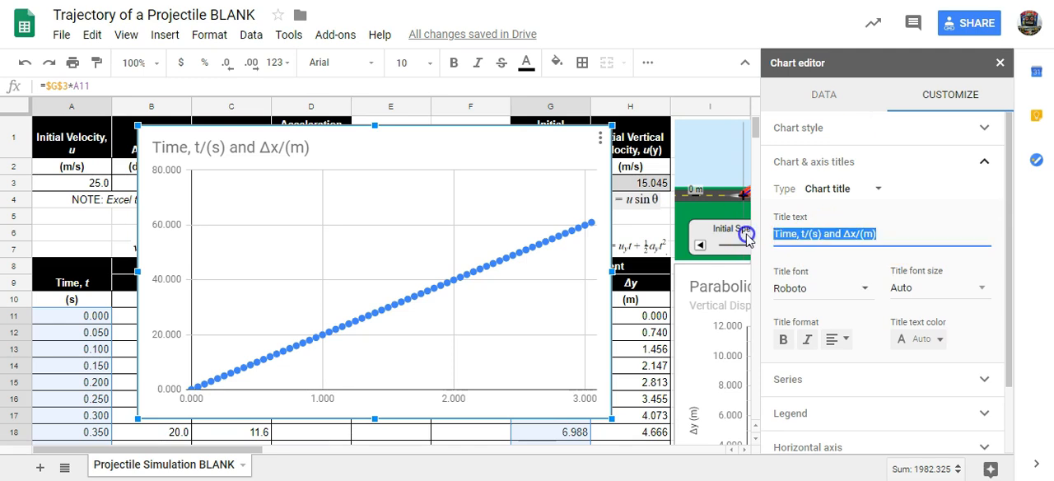
key(ctrl+x)
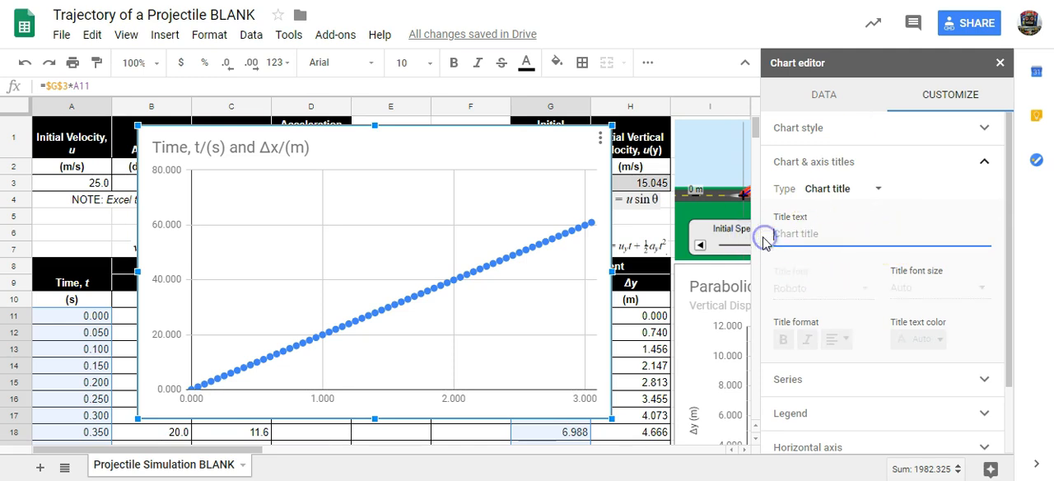
click(849, 189)
click(865, 231)
click(779, 234)
key(ctrl+v)
drag(822, 234, 889, 237)
key(ctrl+x)
- Set the vertical axis title to "Δx/(m)" with the text cut from the horizontal axis title
click(849, 189)
click(828, 211)
click(906, 233)
key(ctrl+v)
- Title the chart "Horizontal Displacement vs. Time"
click(836, 188)
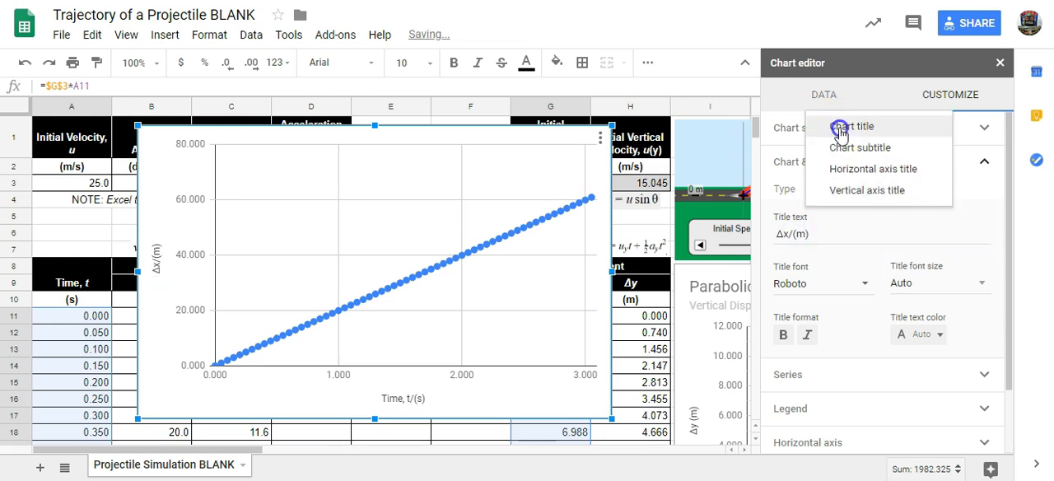
click(840, 129)
click(846, 236)
text(Horizontal Displacement vs. Time)
- Set the horizontal displacement chart's point size to 2px and move the chart off the data table
click(848, 161)
click(788, 195)
click(812, 367)
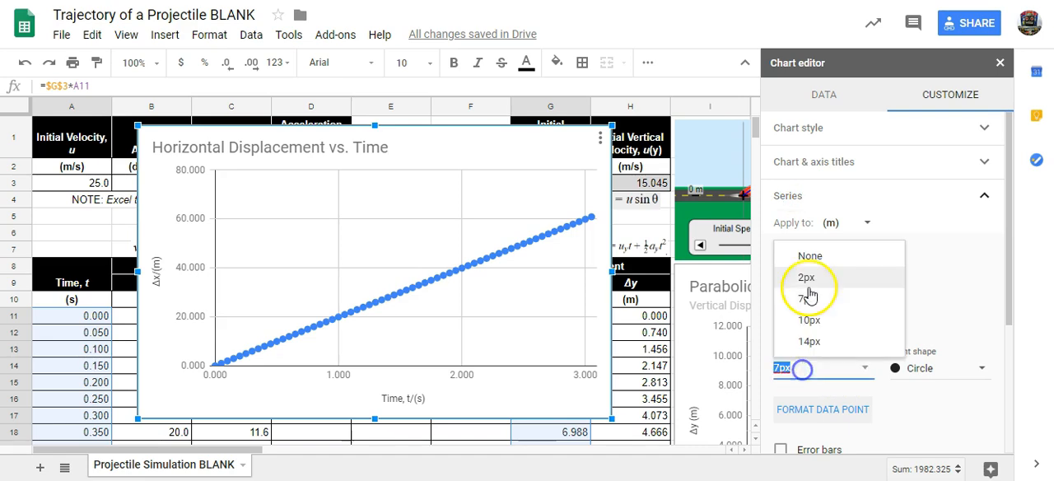
click(814, 278)
click(1000, 62)
drag(458, 148, 907, 393)
- Select the time values in A11:A72 together with the vertical displacement values in H11:H72
scroll(906, 393, up, 10)
drag(65, 194, 91, 304)
scroll(658, 305, up, 11)
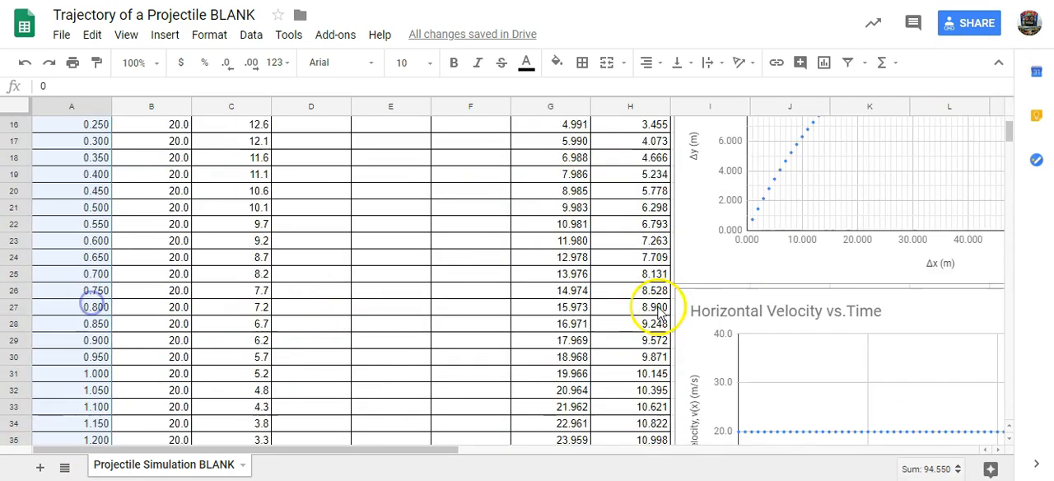
drag(645, 210, 623, 442)
scroll(576, 247, up, 10)
- Insert a scatter chart from the selected time and vertical displacement data, using column A as labels
click(165, 34)
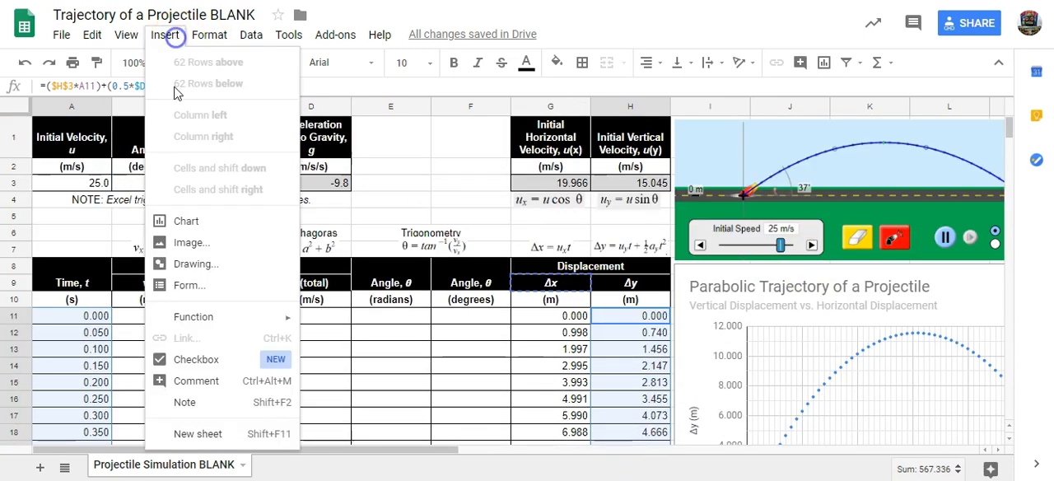
click(193, 219)
click(815, 149)
scroll(816, 301, down, 5)
click(783, 346)
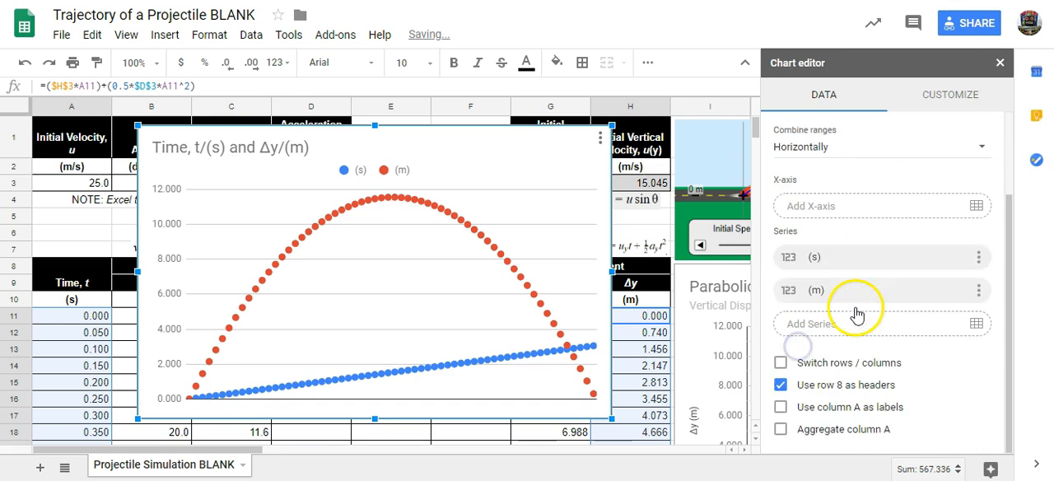
click(781, 407)
scroll(871, 226, up, 2)
- Replace the new chart's default title with "Vertical Displacement vs. Time"
click(950, 95)
click(816, 163)
drag(849, 234, 717, 236)
key(BackSpace)
text(Vertical Displacement vs. Time)
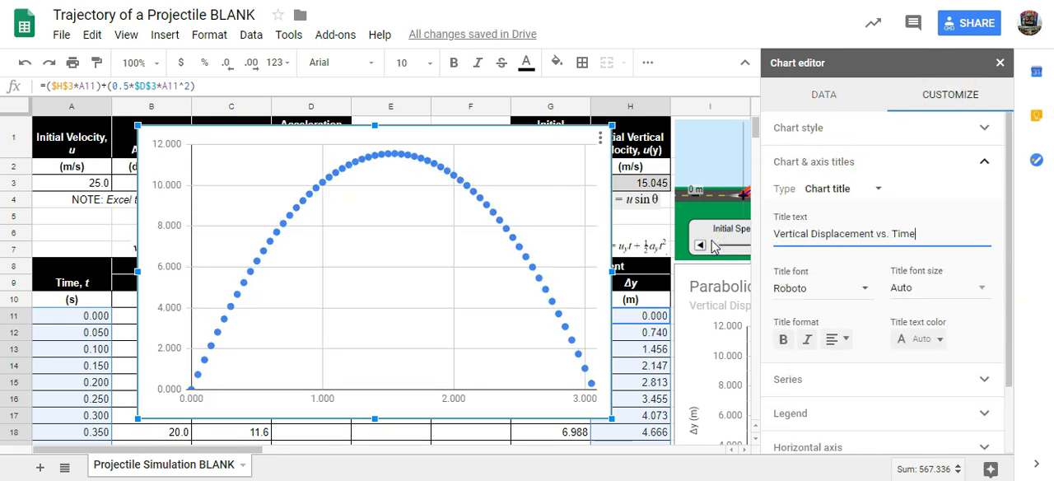
- Paste the default title text as the vertical displacement chart's horizontal axis title and trim it to "Time, t/(s)"
click(829, 188)
click(829, 232)
key(ctrl+v)
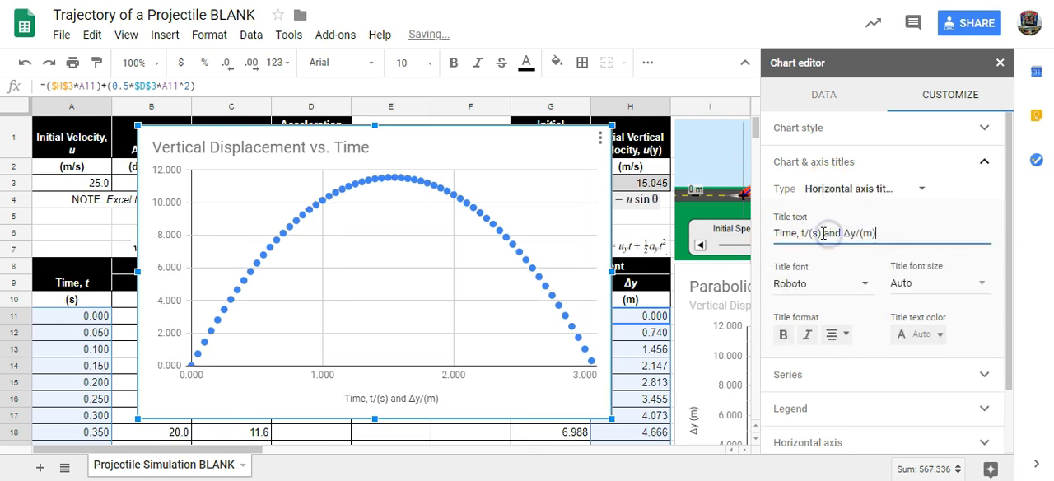
- Paste the cut text as the vertical axis title and trim it to "Δy/(m)"
click(835, 191)
click(850, 210)
click(794, 233)
key(ctrl+v)
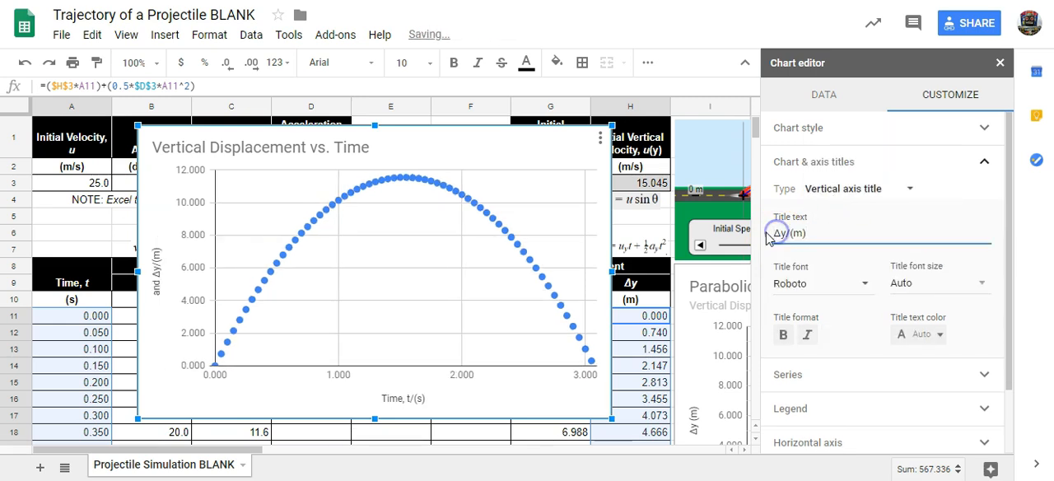